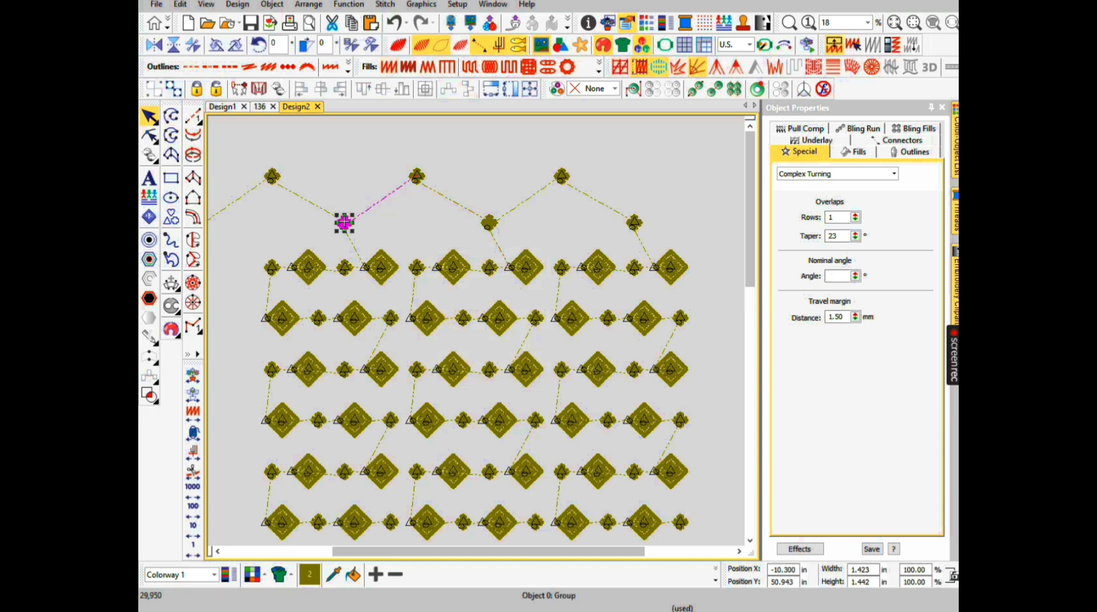
- Delete the selected small flower motif and turn off the display of the design repeats
key(Delete)
key(alt+r)
click(427, 243)
click(608, 361)
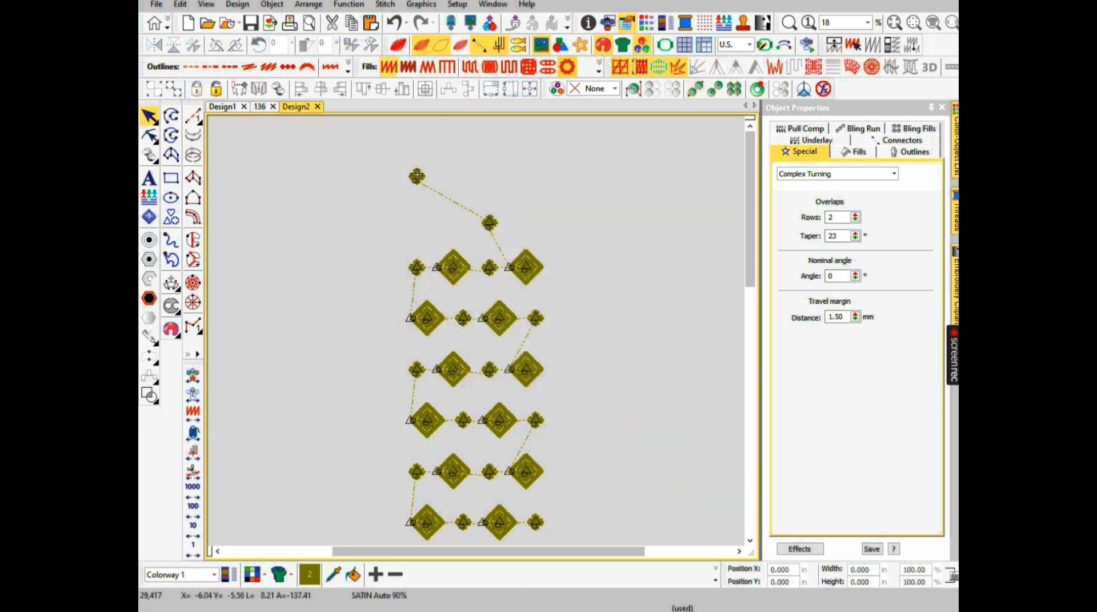
- Show the vector outlines, copy the small flower near the 2in cutting band to the sleeve panel's upper edge, and shift the original down about 0.3 in
click(560, 45)
click(489, 222)
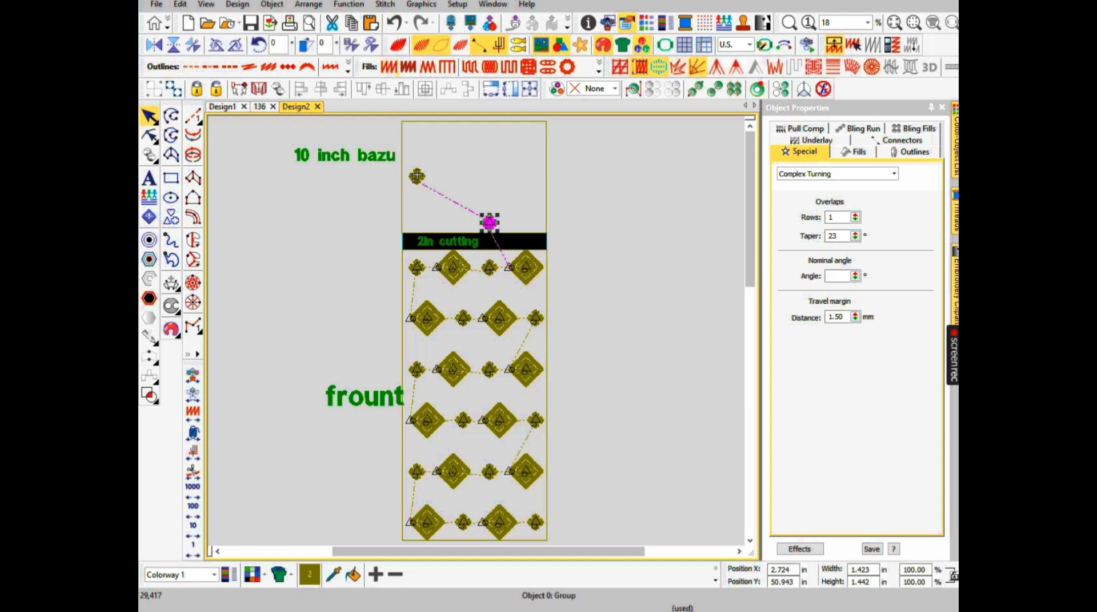
drag(489, 223, 489, 127)
drag(489, 223, 490, 225)
- Space the three small flowers in the 10 inch bazu section evenly in the vertical direction
ctrl+click(416, 176)
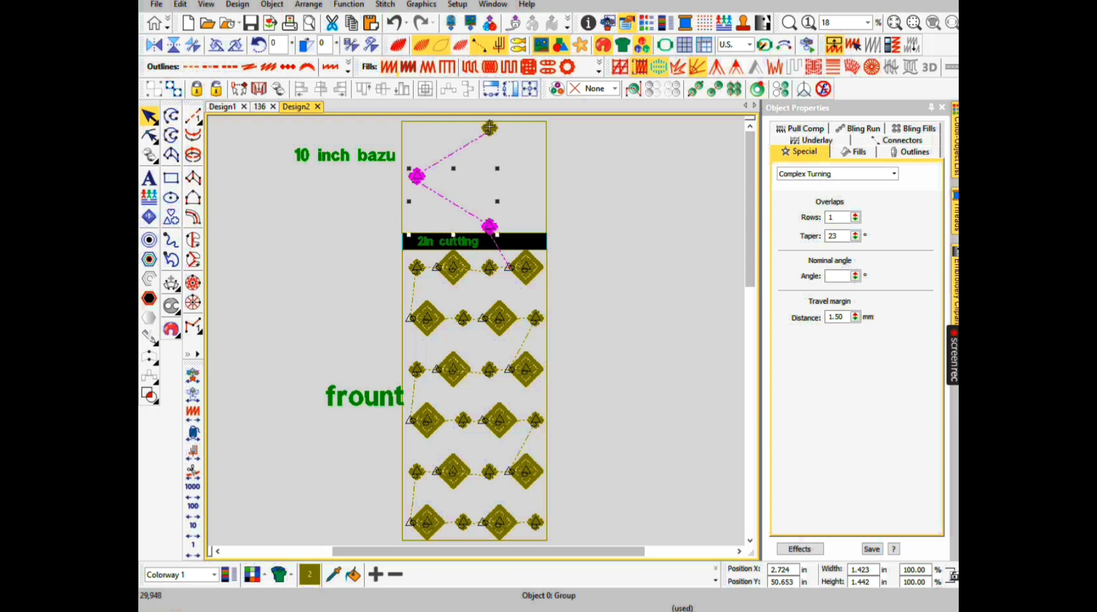
ctrl+click(489, 125)
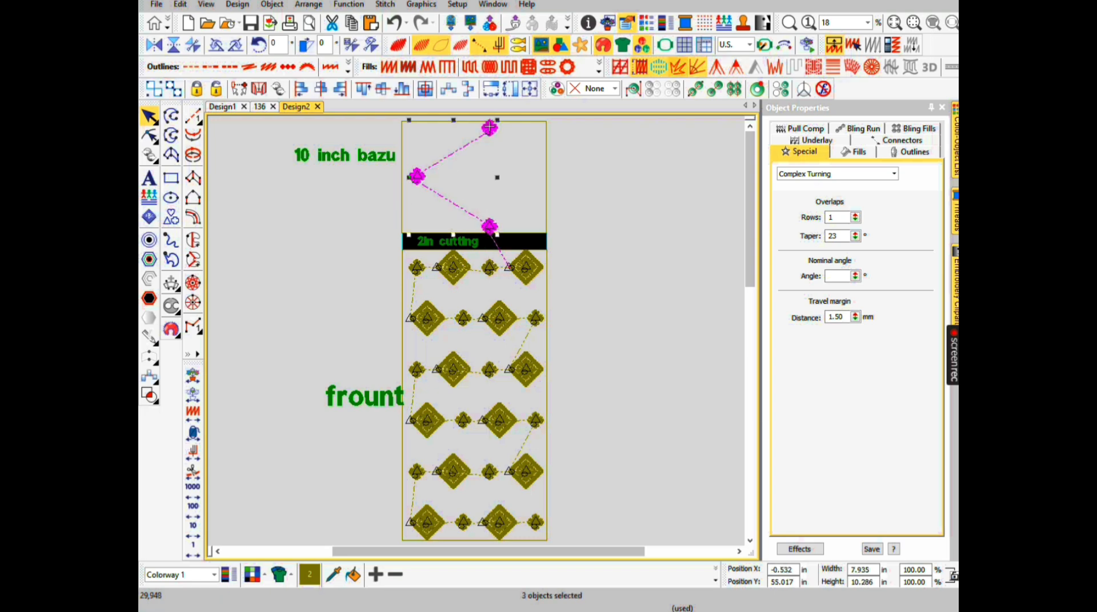
click(468, 88)
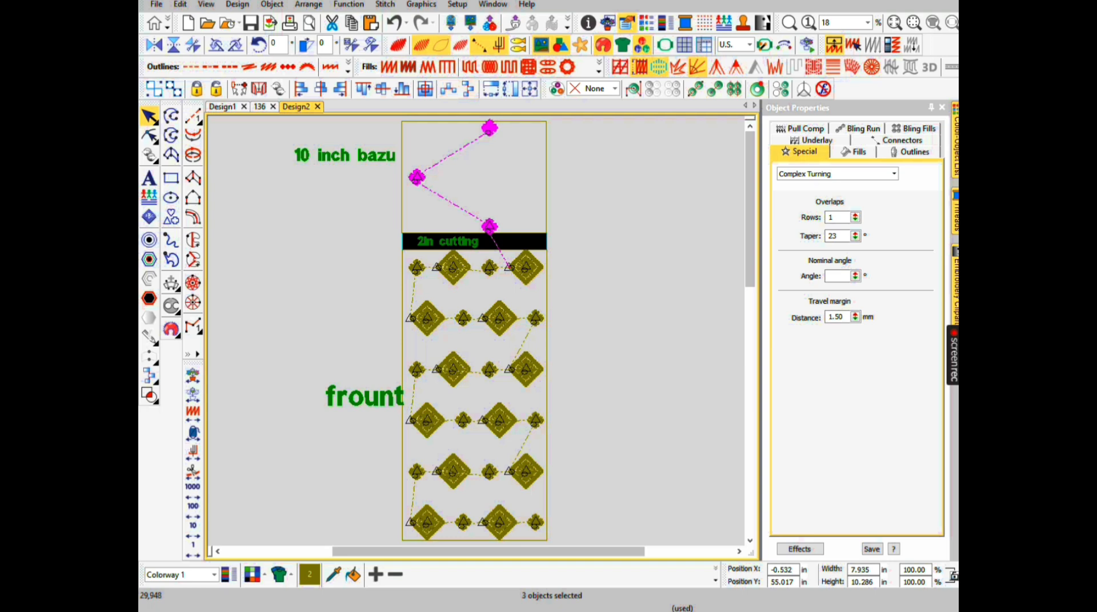
key(Escape)
- Display the design repeats without vector outlines and examine the motifs close up with TrueView on and off
right_click(518, 45)
key(Return)
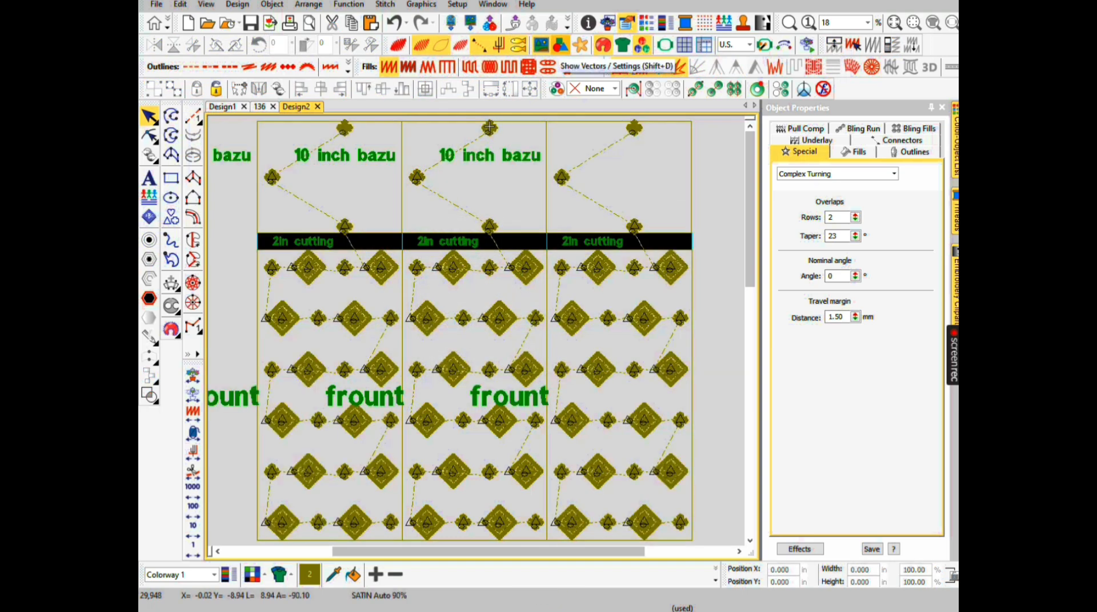
click(560, 45)
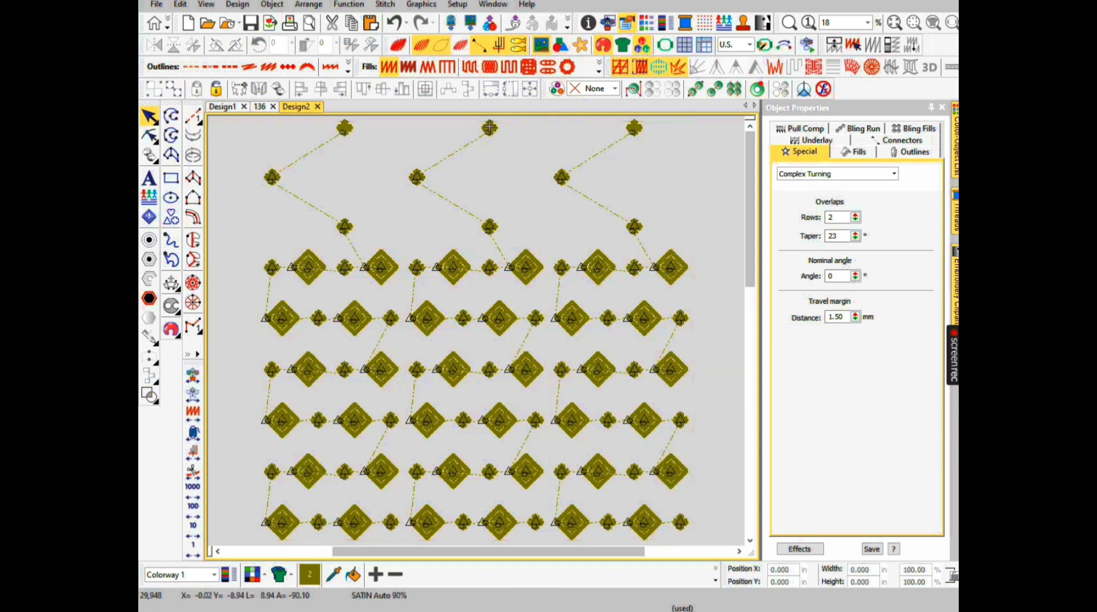
key(t)
scroll(469, 368, up, 5)
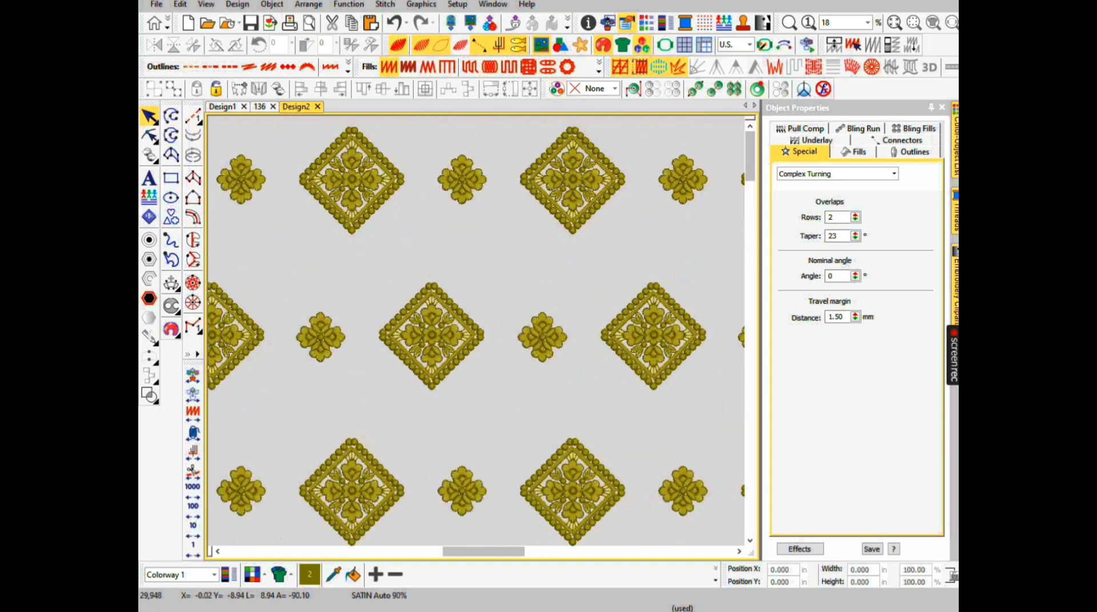
scroll(476, 330, up, 1)
key(t)
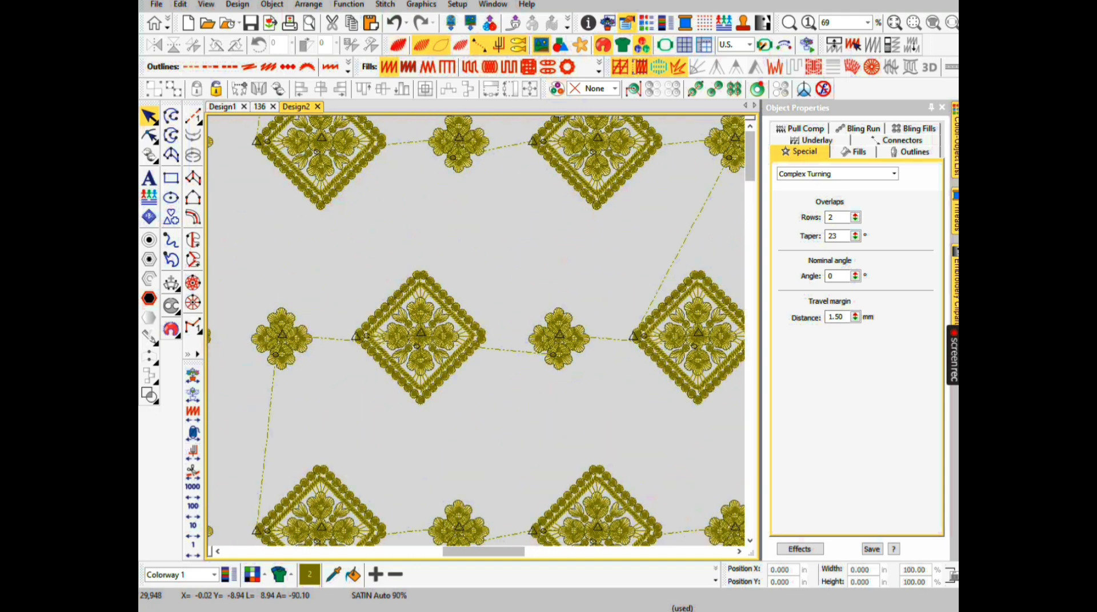
- Hide the design repeats, fit the whole design in view and turn on TrueView
right_click(518, 45)
key(Escape)
key(0)
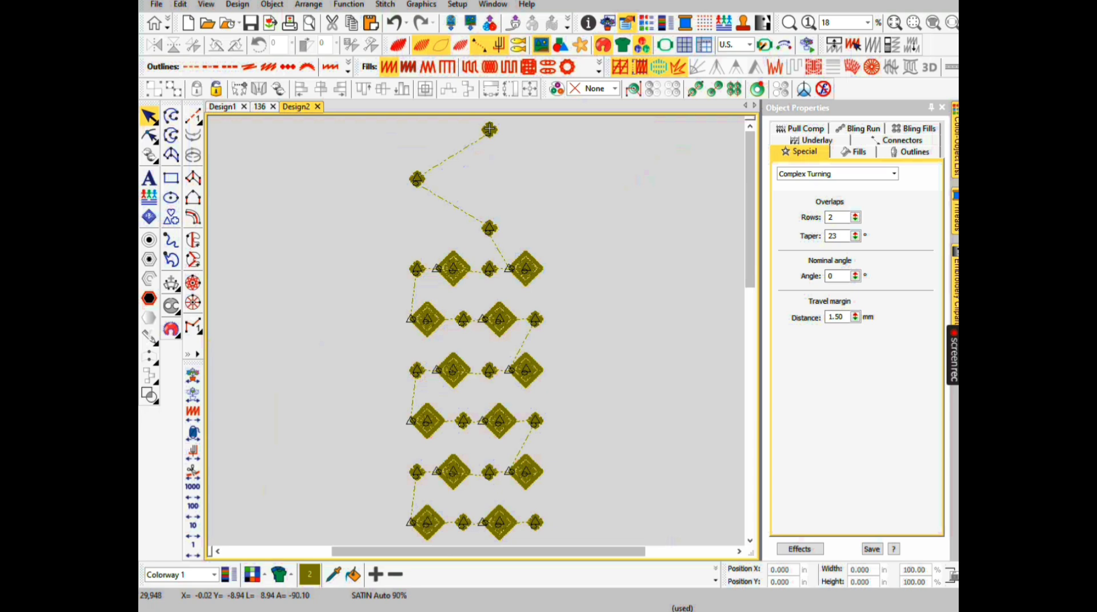
key(t)
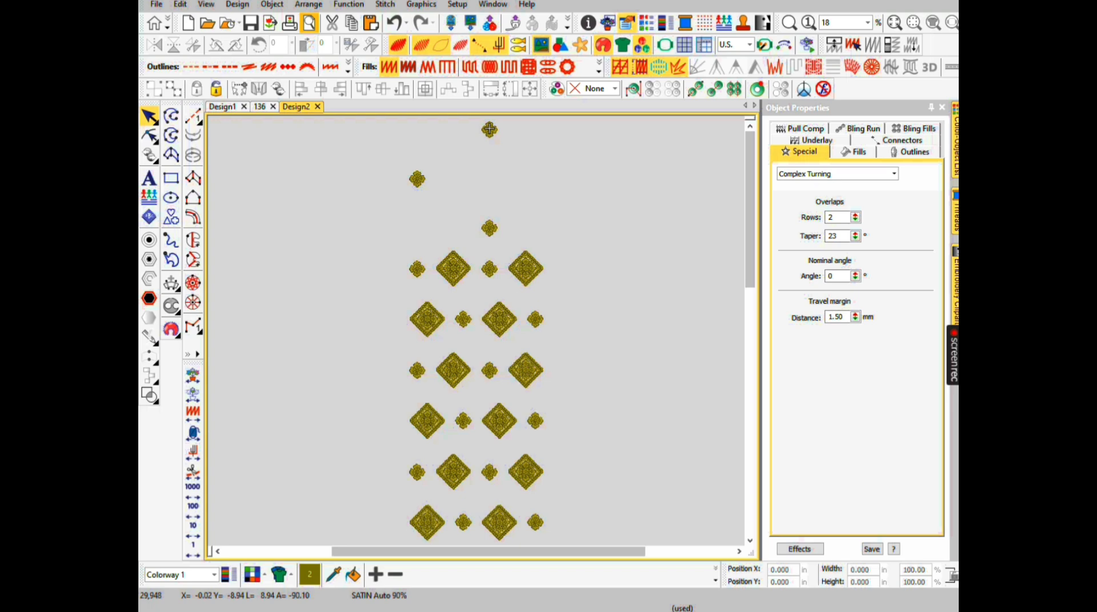
- Set the production worksheet's print zoom to Zoom to fit in the print preview, then close the preview
click(309, 23)
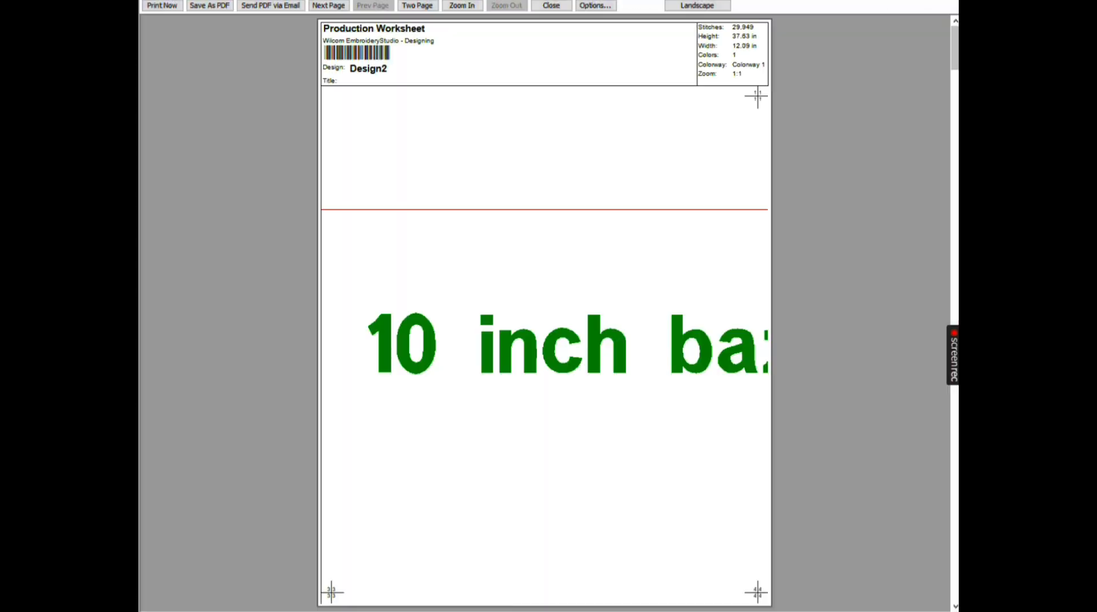
click(595, 5)
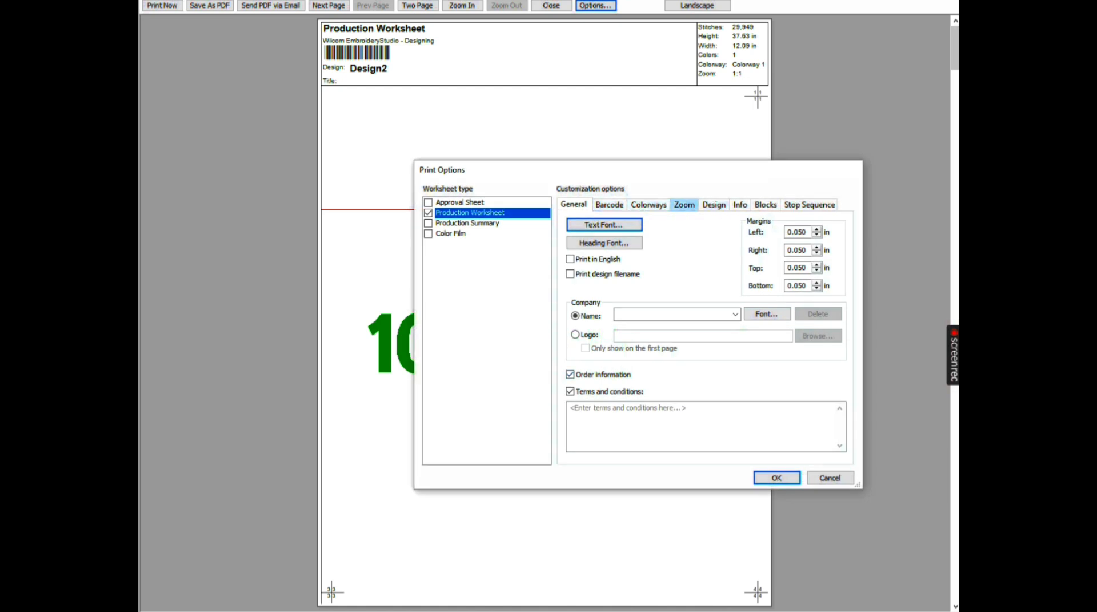
click(685, 204)
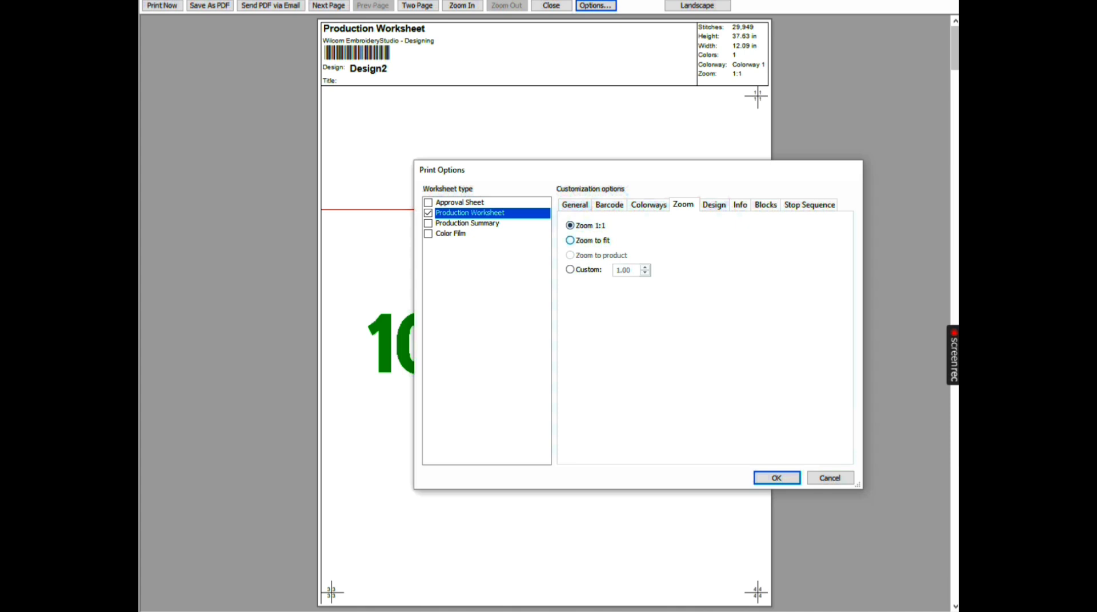
click(570, 240)
click(777, 478)
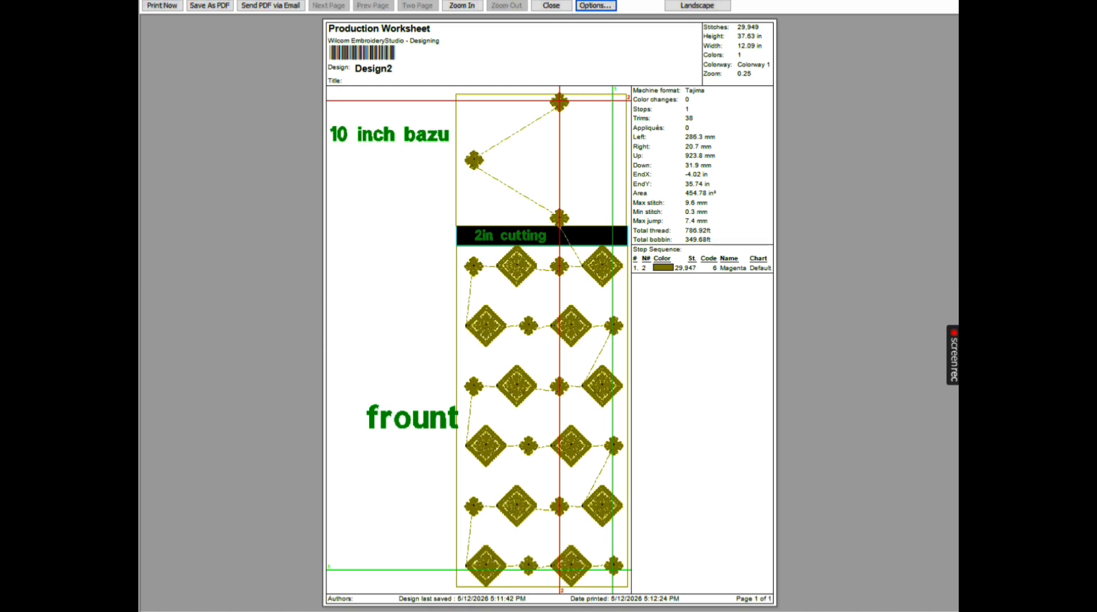
click(551, 5)
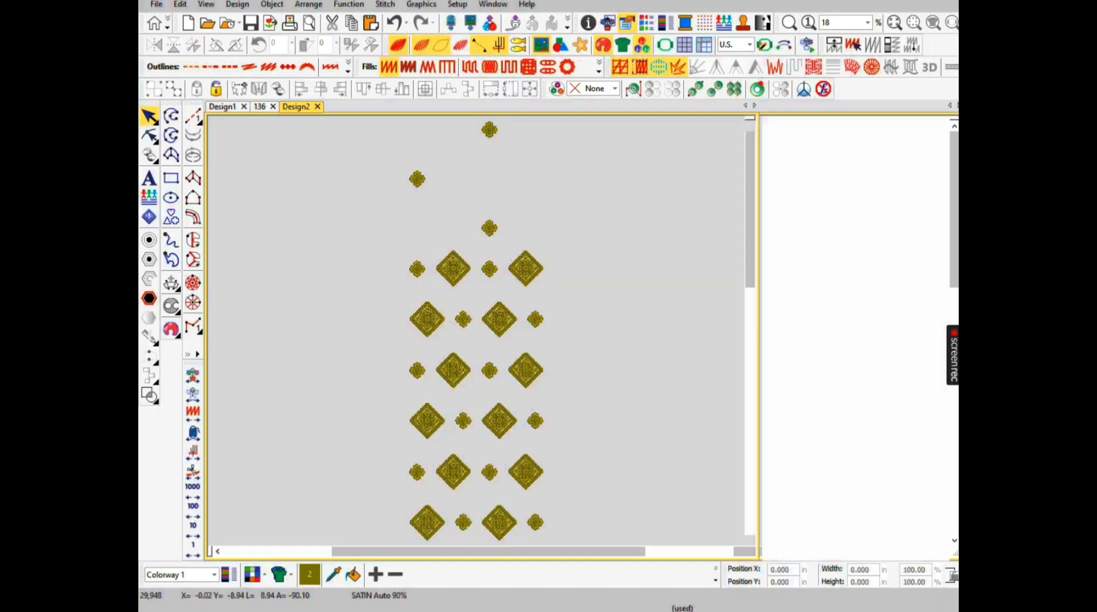
- Show the vector outlines and delete the frount, 10 inch bazu and 2in cutting text labels
key(alt+r)
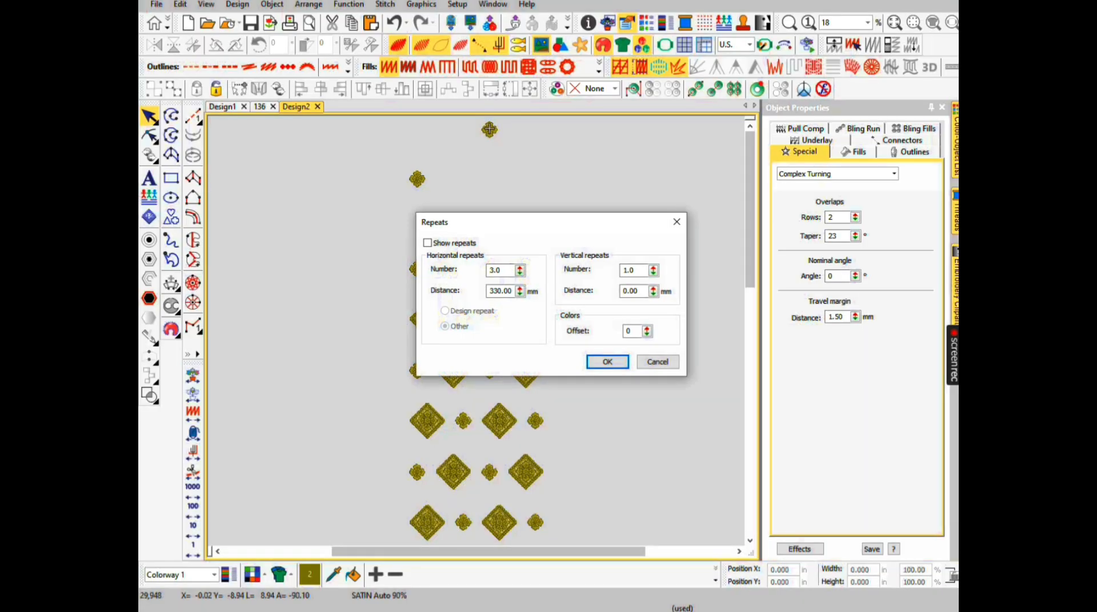
key(Escape)
click(561, 45)
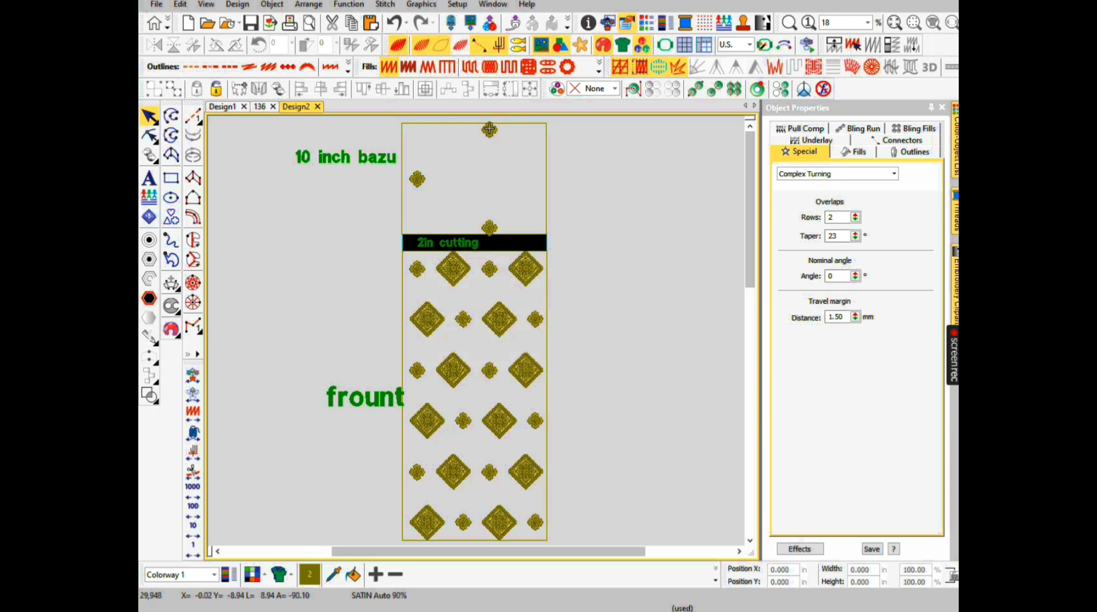
click(364, 397)
key(Delete)
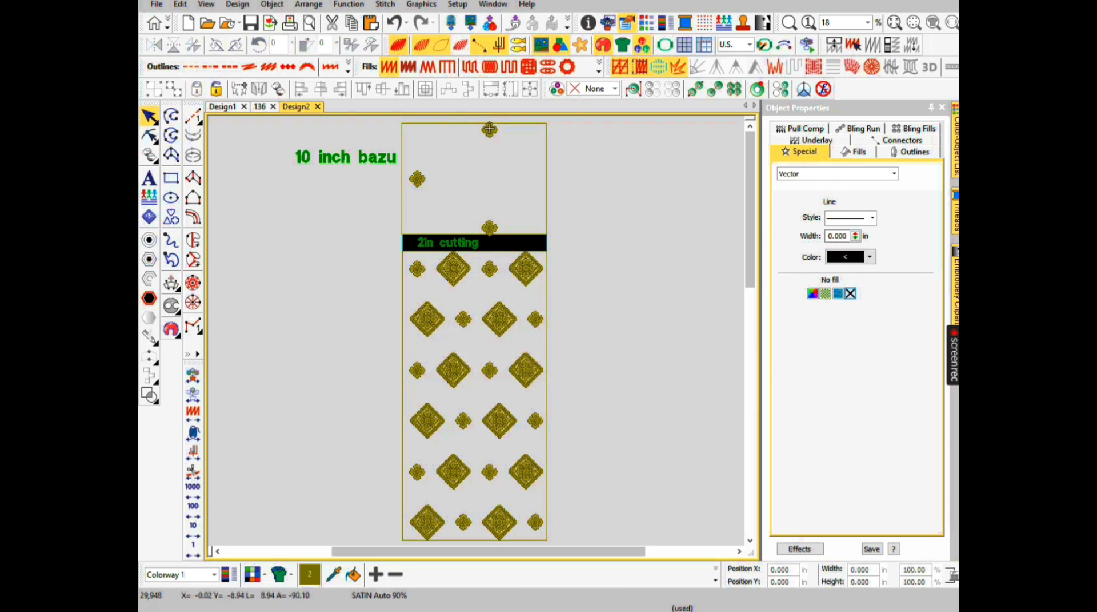
click(347, 157)
key(Delete)
click(448, 243)
key(Delete)
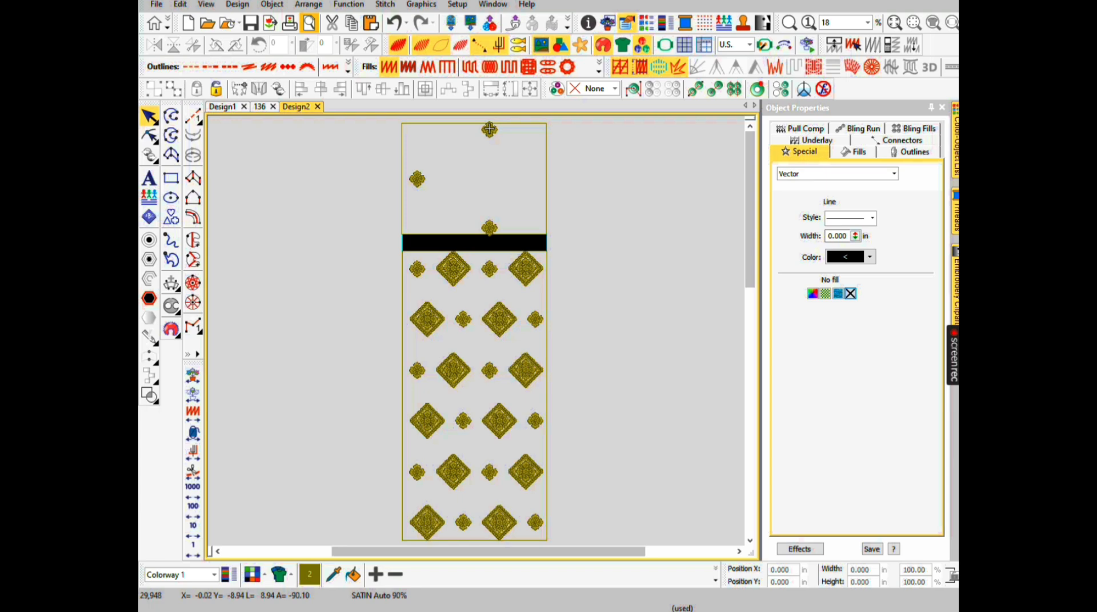
- Check the print preview of the production worksheet with the text labels removed
click(309, 23)
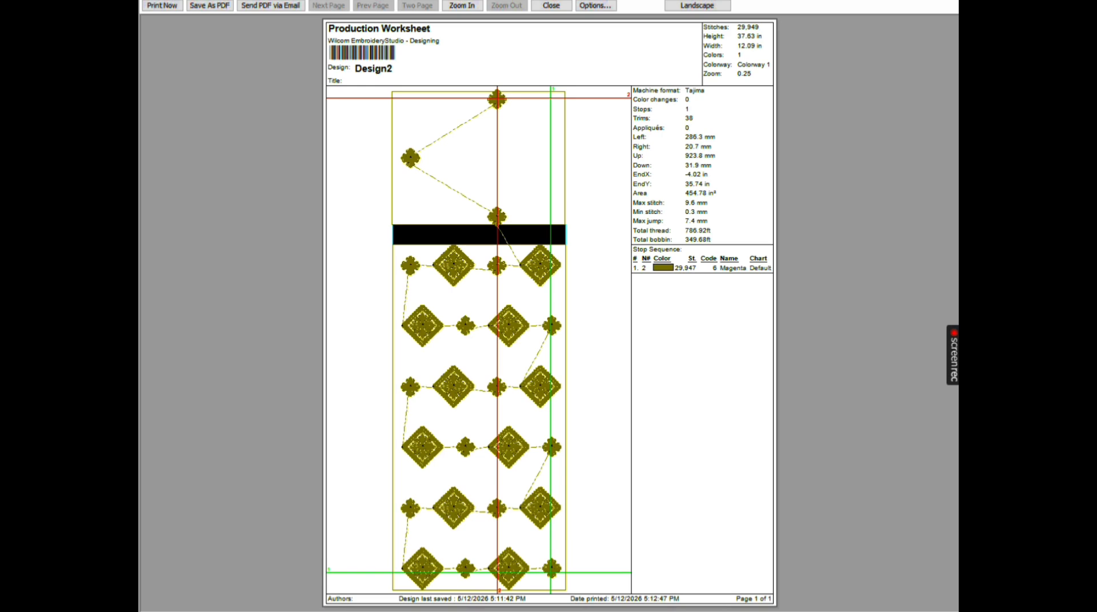
key(Escape)
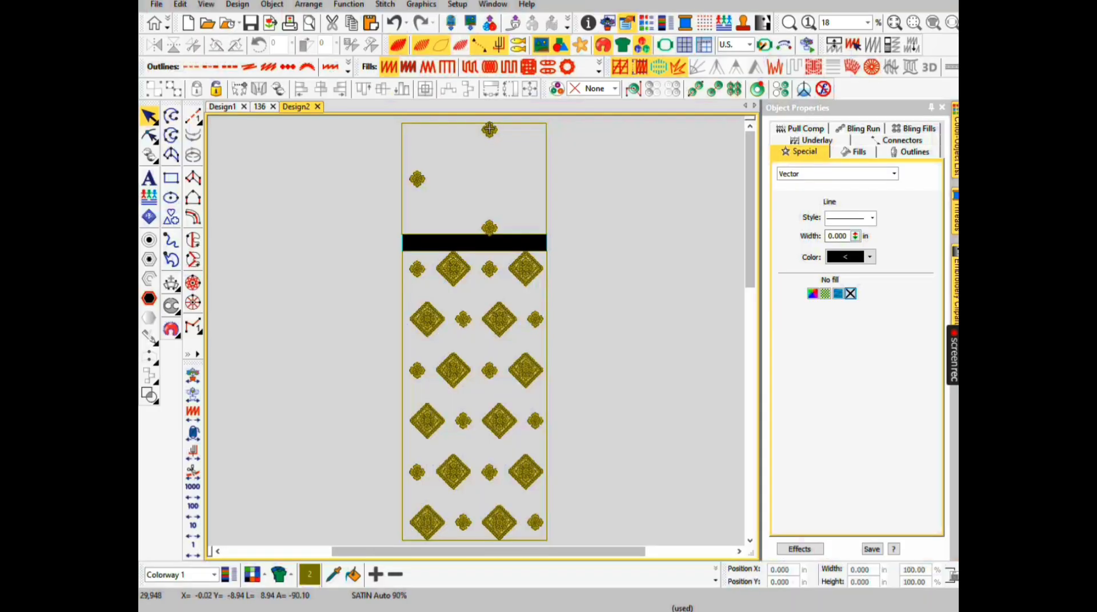
key(Escape)
- Apply auto start and end at the design's lower-right corner and check the first and last stitch positions
key(a)
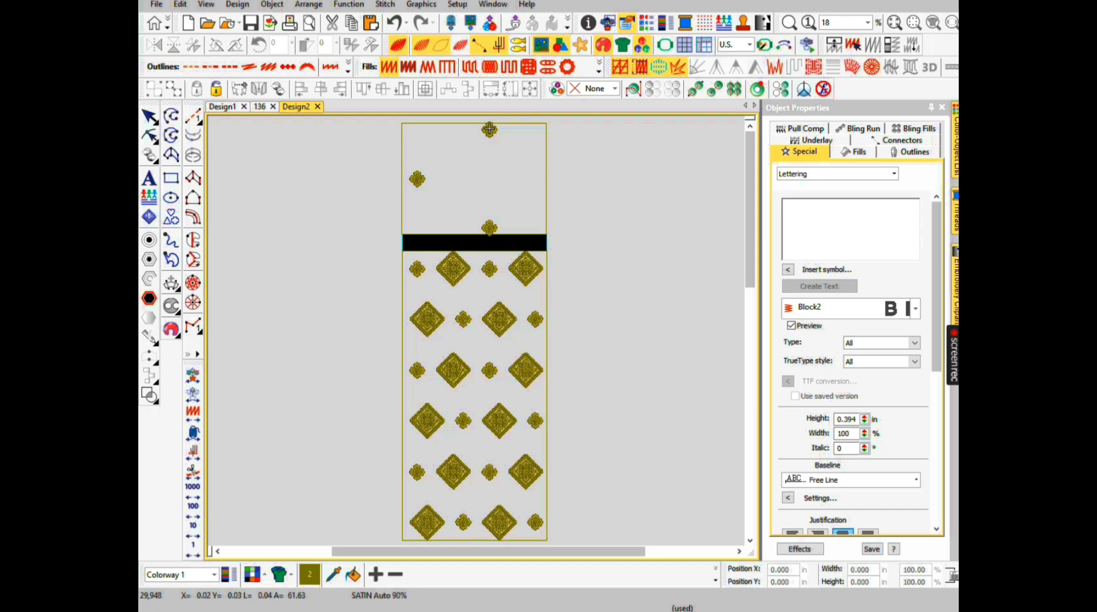
key(shift+a)
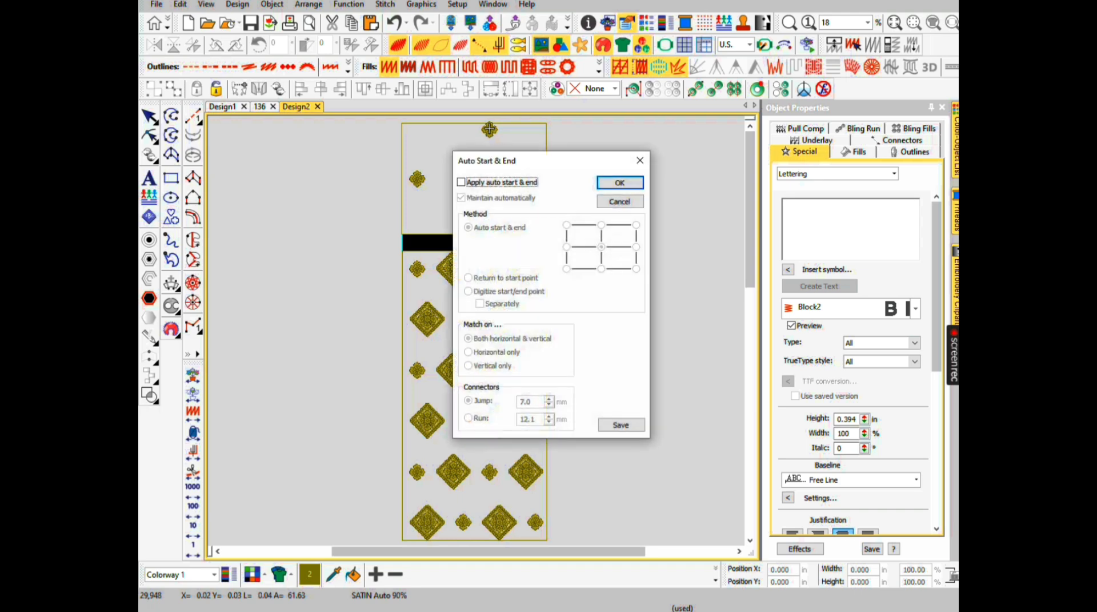
key(Escape)
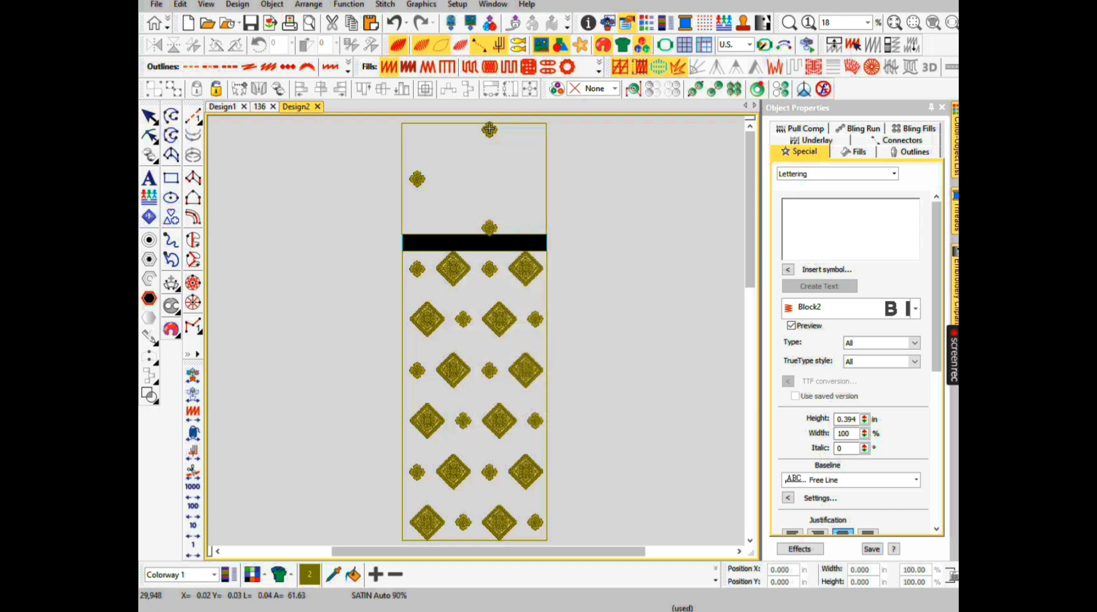
key(shift+a)
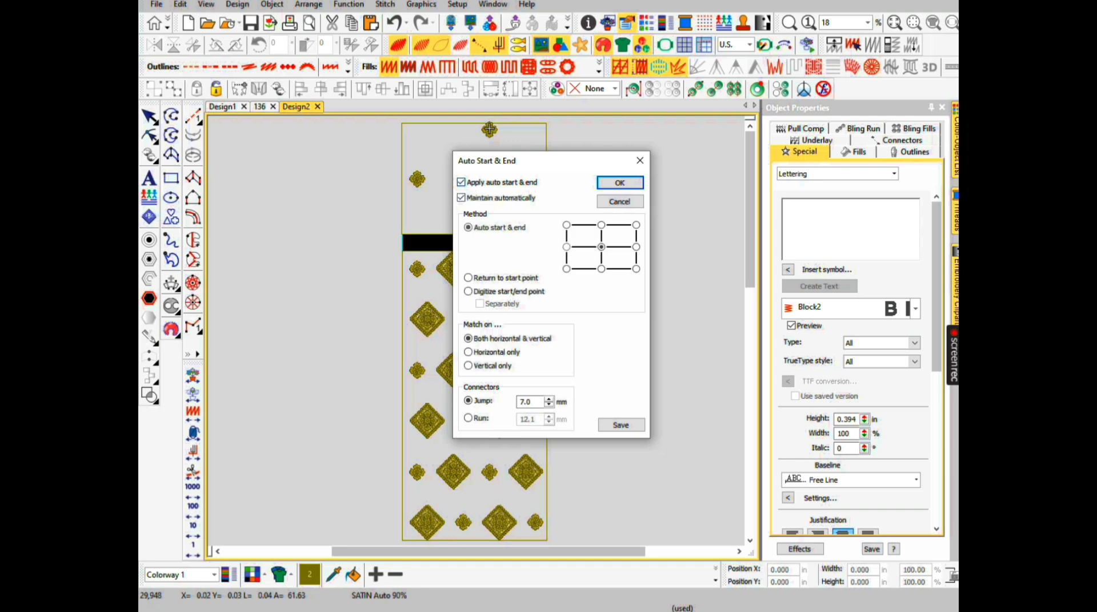
click(637, 269)
key(Return)
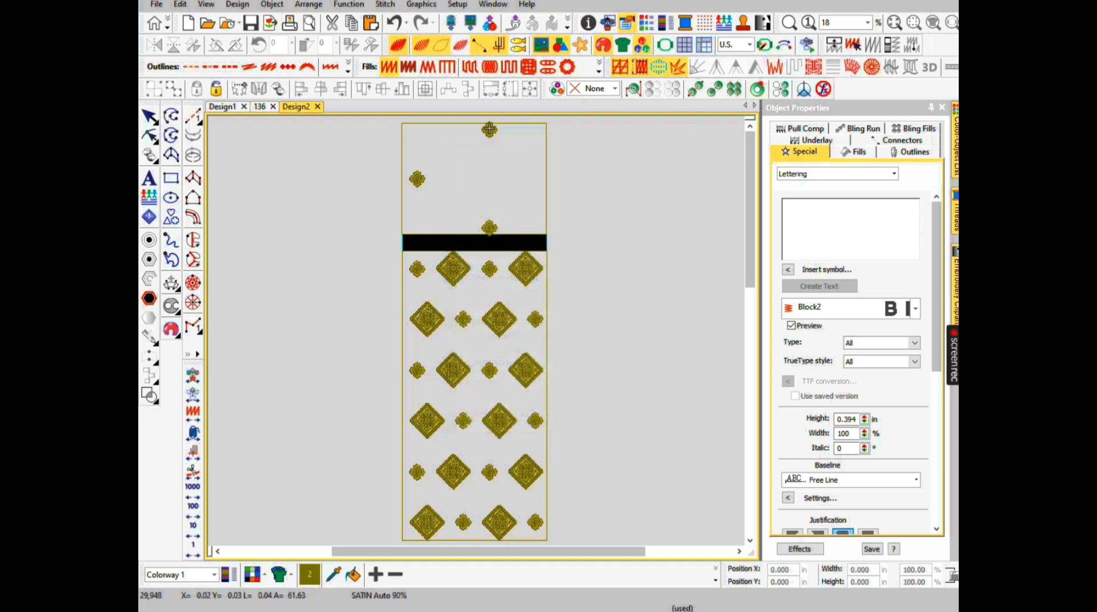
key(Home)
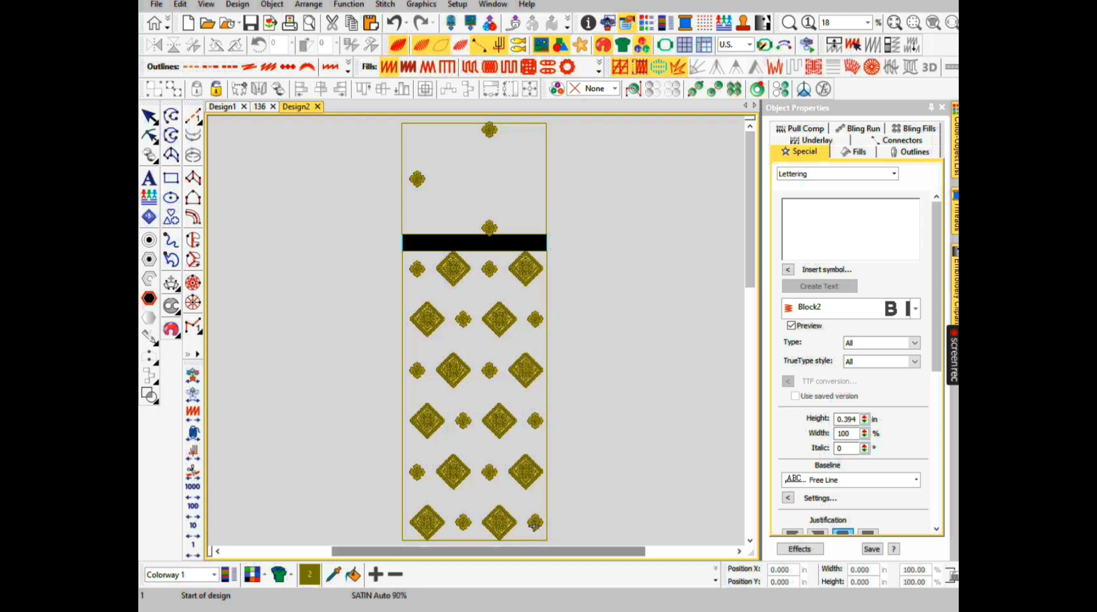
key(End)
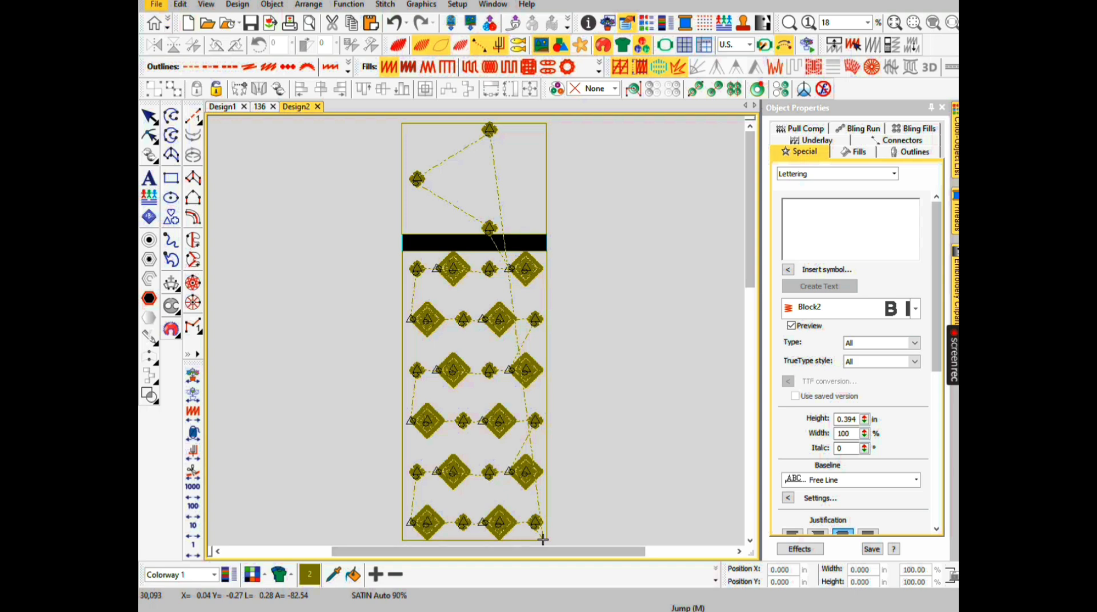
- Save the design to the Desktop under the name desin1
click(156, 4)
click(182, 133)
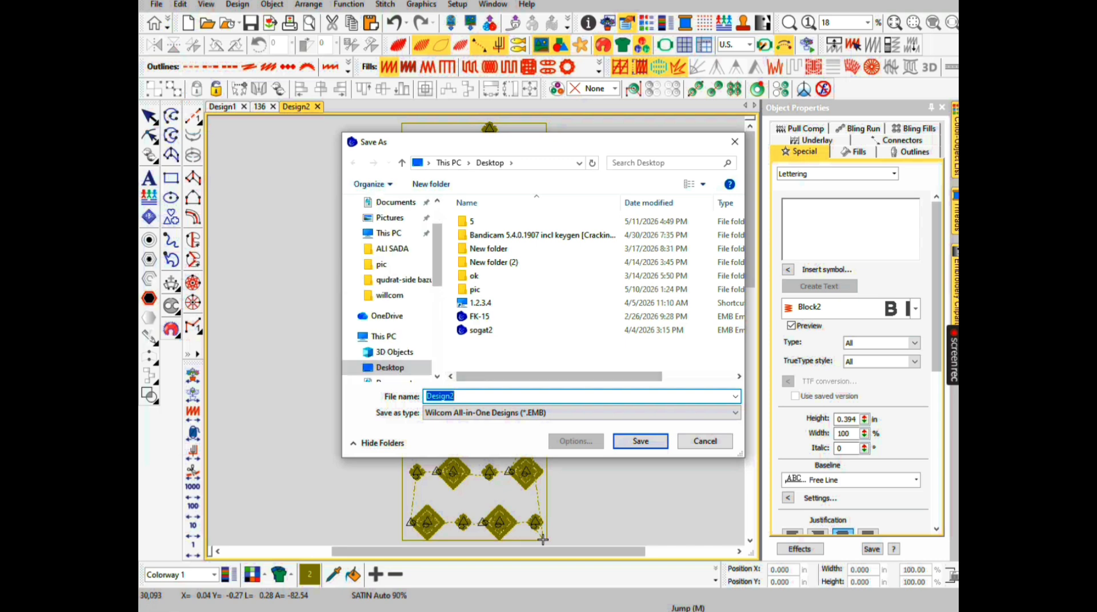
key(BackSpace)
text(to)
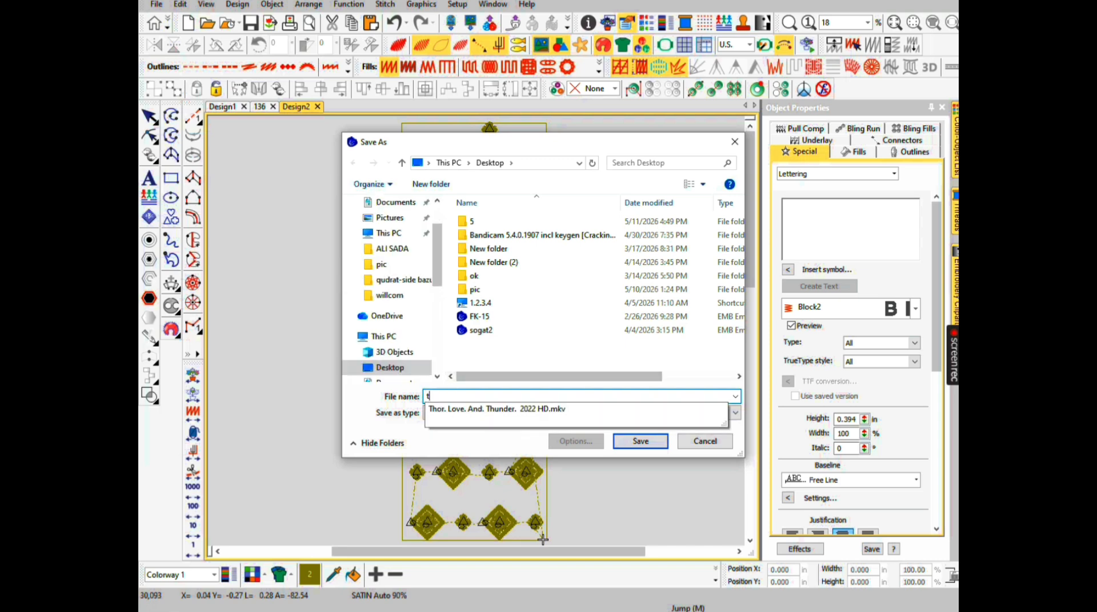
key(BackSpace)
key(BackSpace)
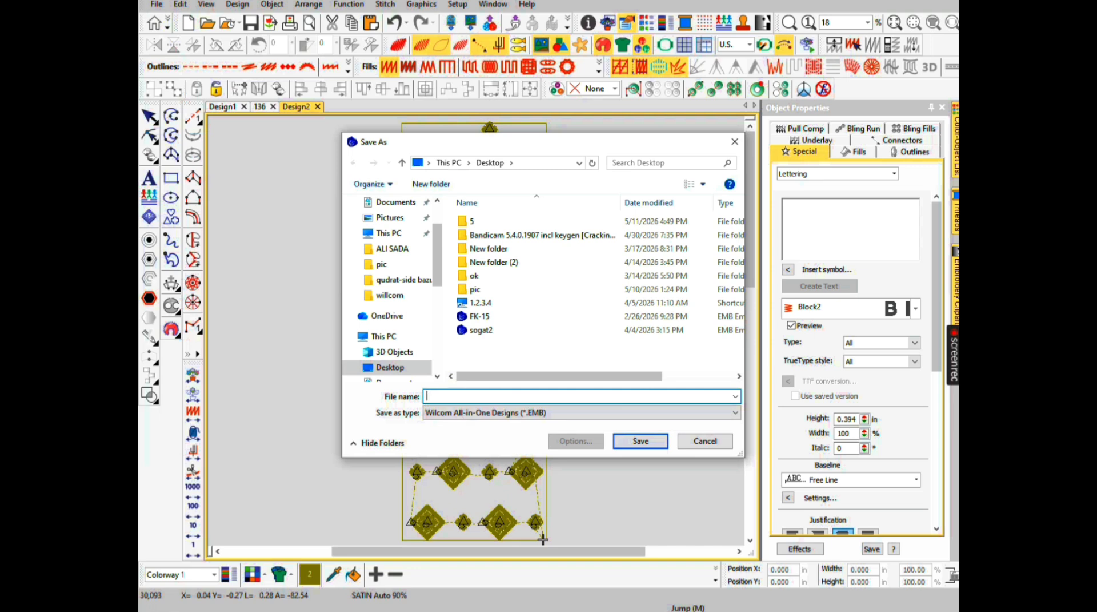
text(de)
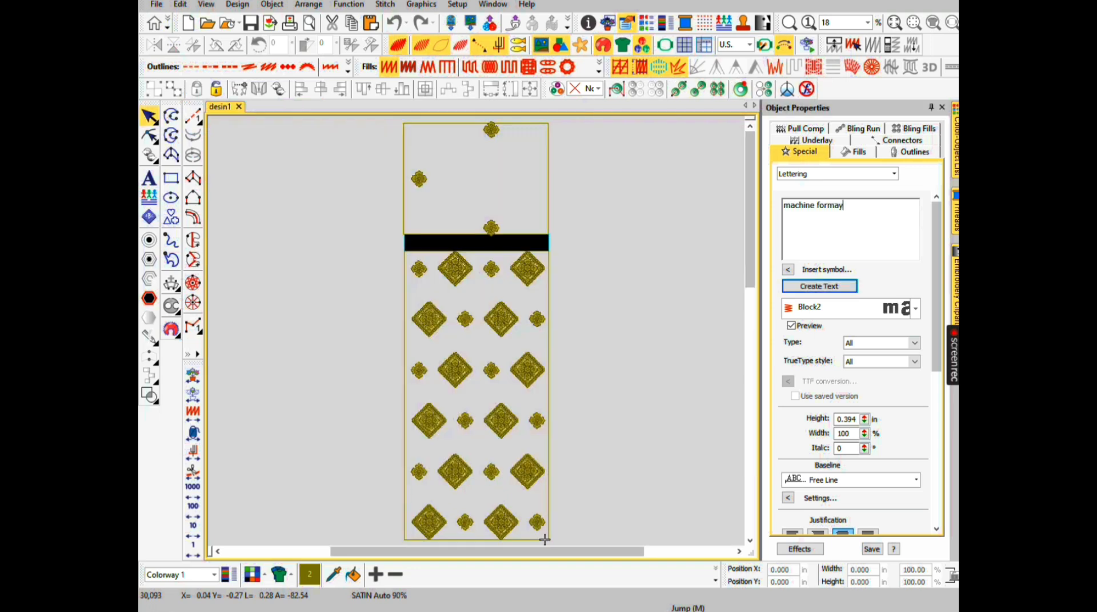
- Add "machine formate" as Block2 lettering, 0.394 in high, in the empty upper section of the design
key(BackSpace)
text(te)
key(Return)
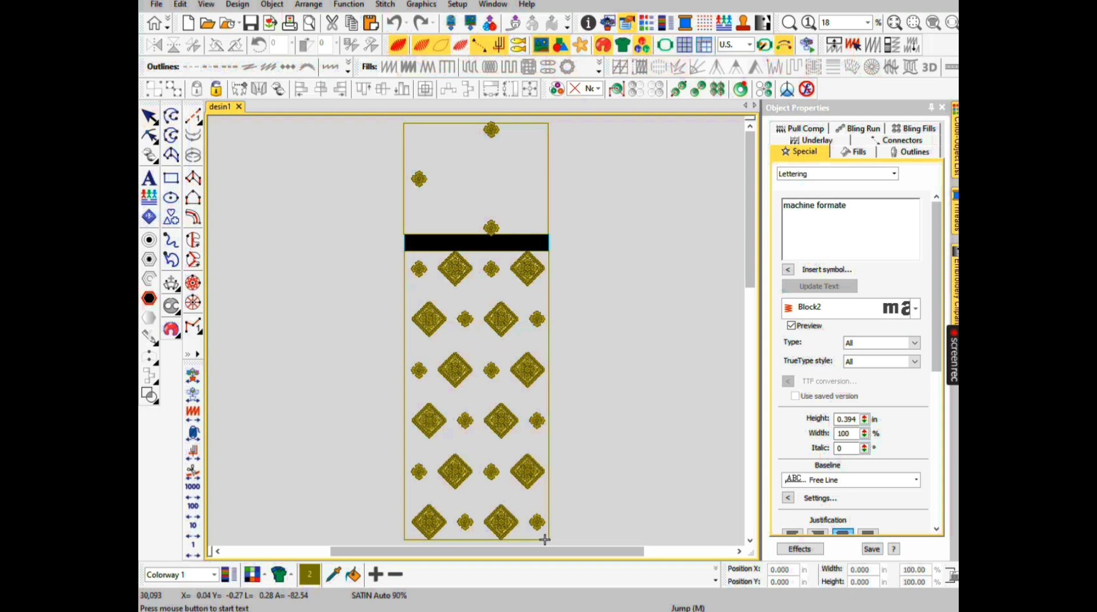
click(457, 174)
key(Escape)
scroll(454, 174, up, 8)
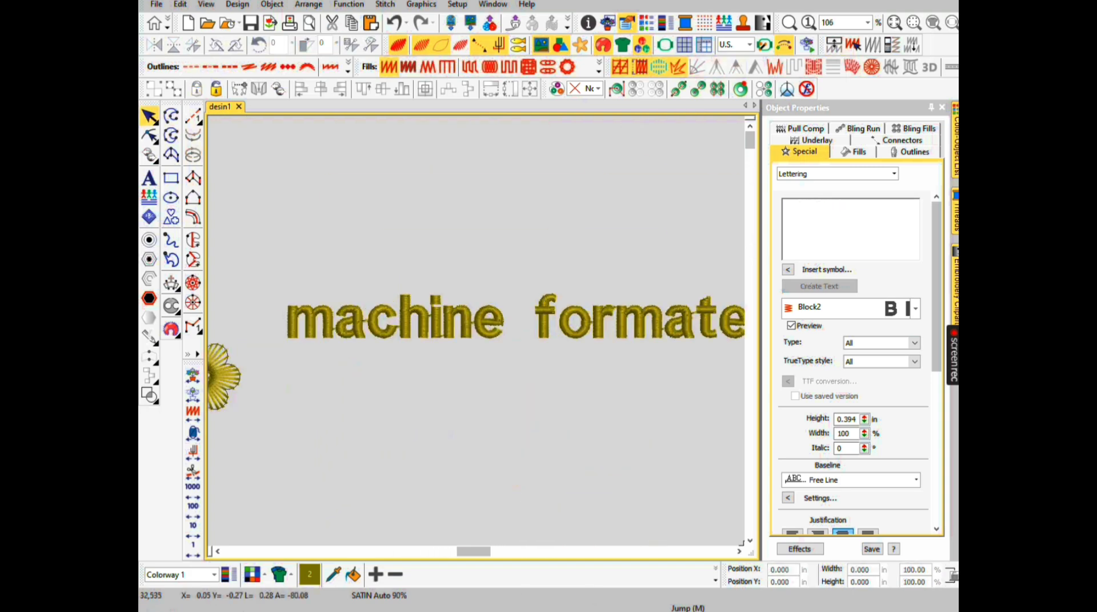
- Delete the "machine formate" lettering and any copies of it from the upper section of the design
scroll(366, 320, down, 4)
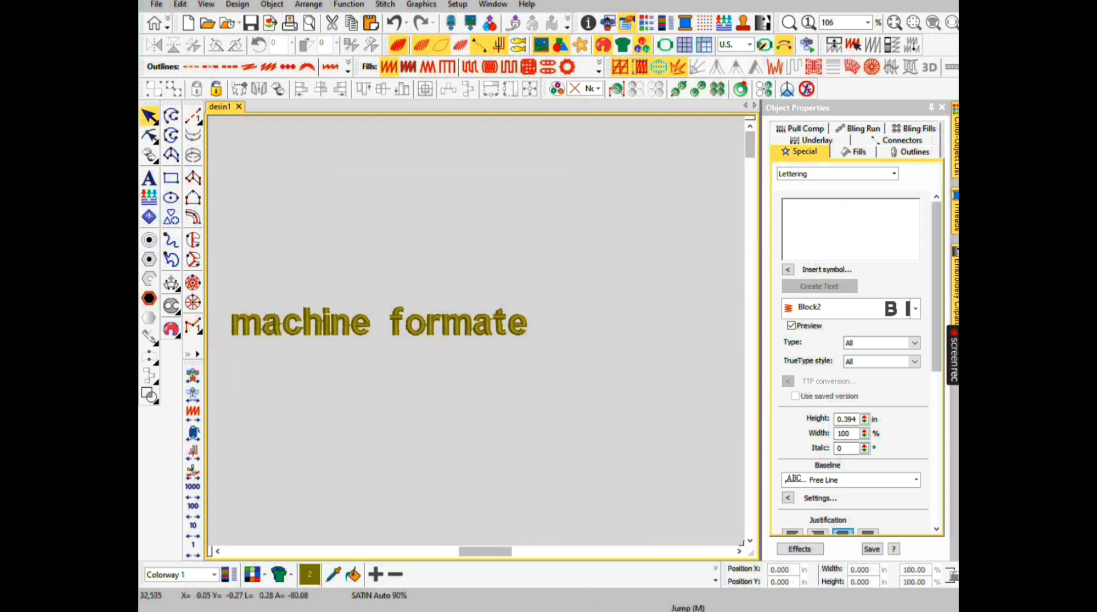
click(379, 318)
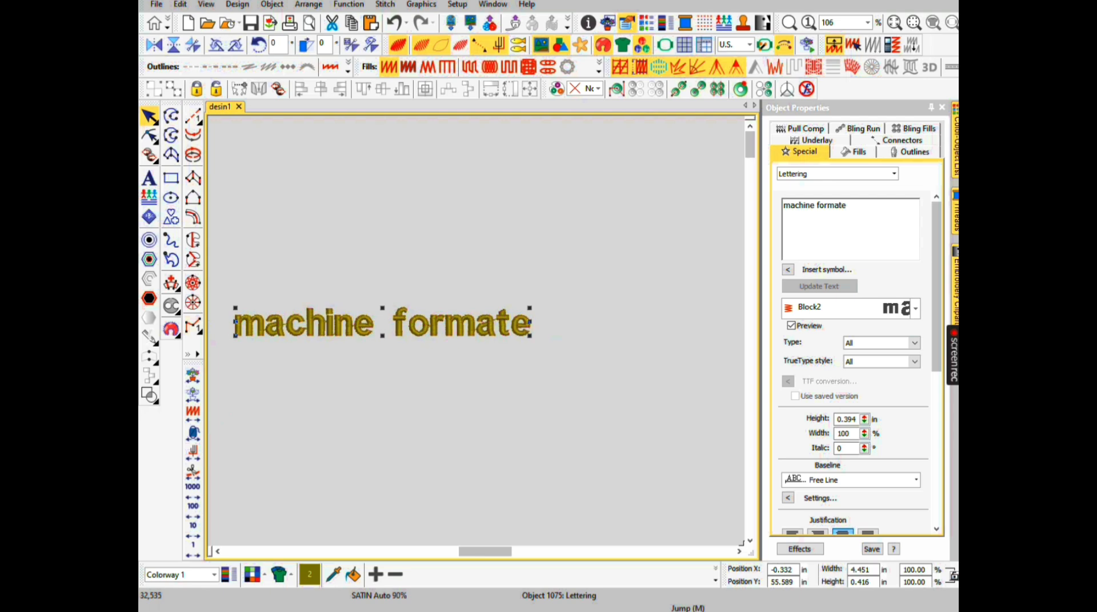
right_click(461, 329)
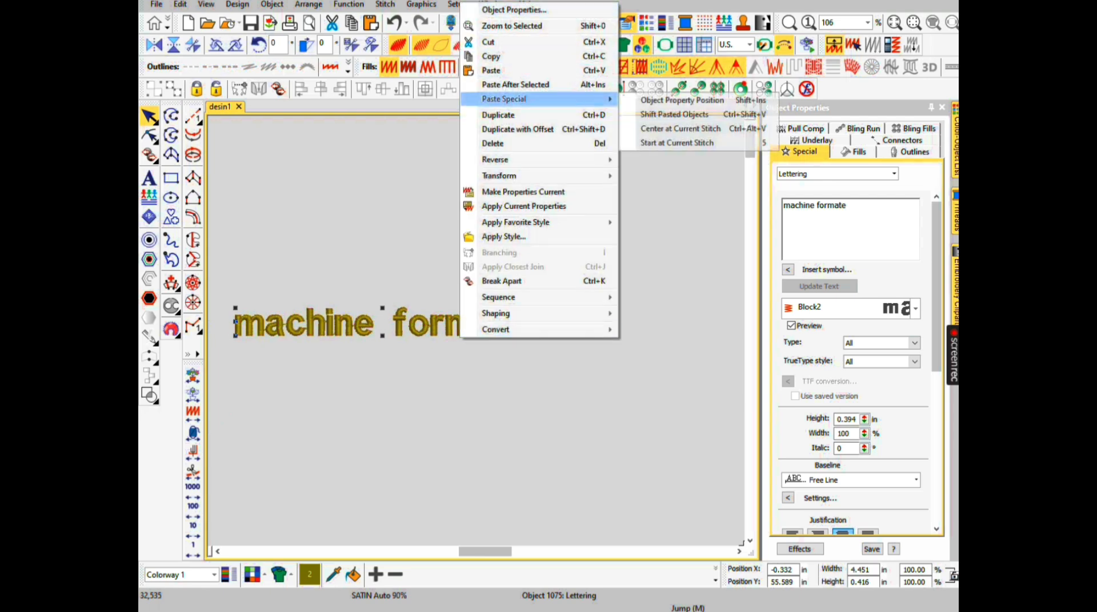
click(493, 71)
click(431, 316)
right_click(431, 316)
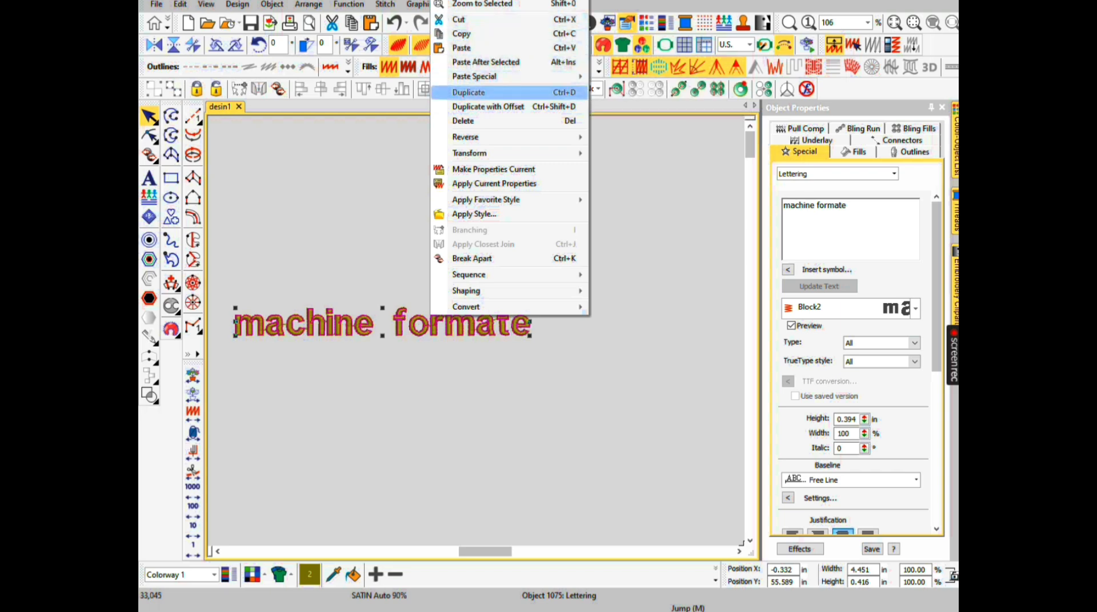
click(486, 92)
key(Delete)
key(0)
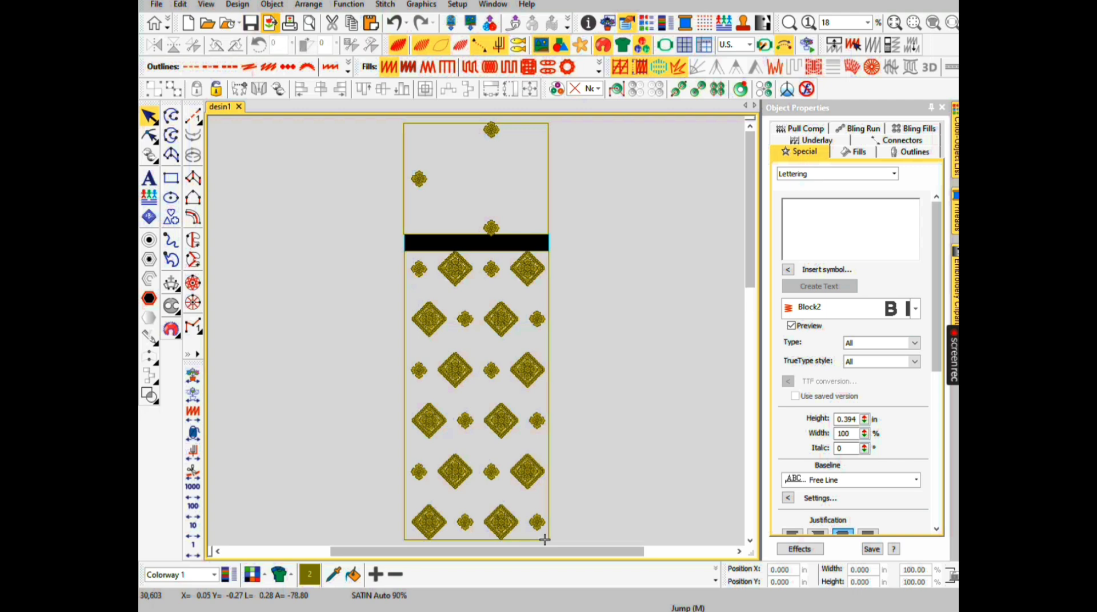
- Export the design as machine file desin1 in Tajima (*.DST) format to the letest folder on the Desktop
click(270, 23)
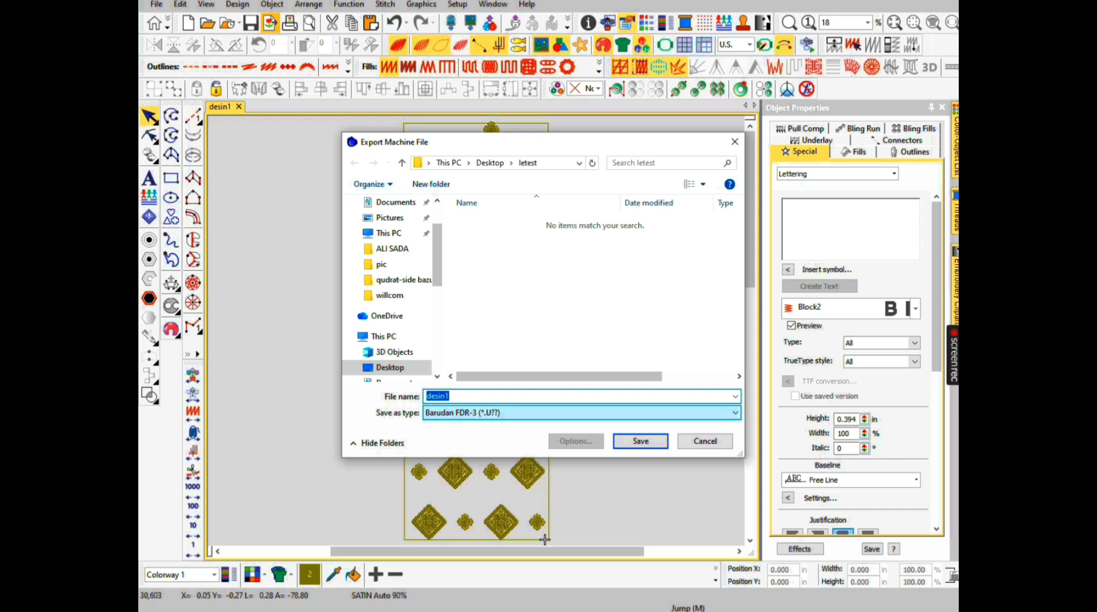
click(582, 412)
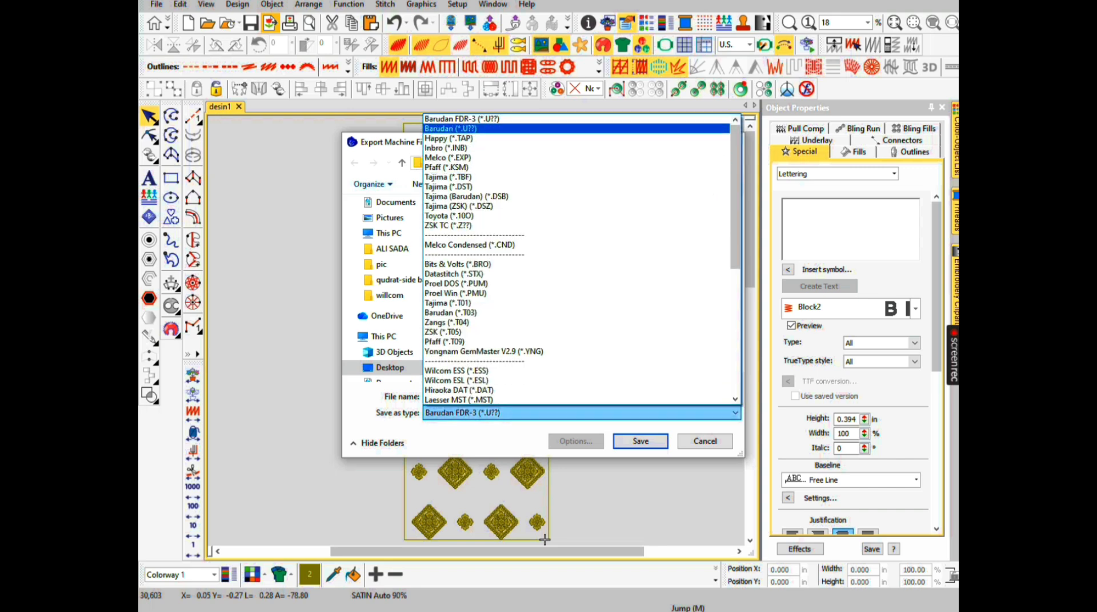
key(Down)
key(Down)
key(Return)
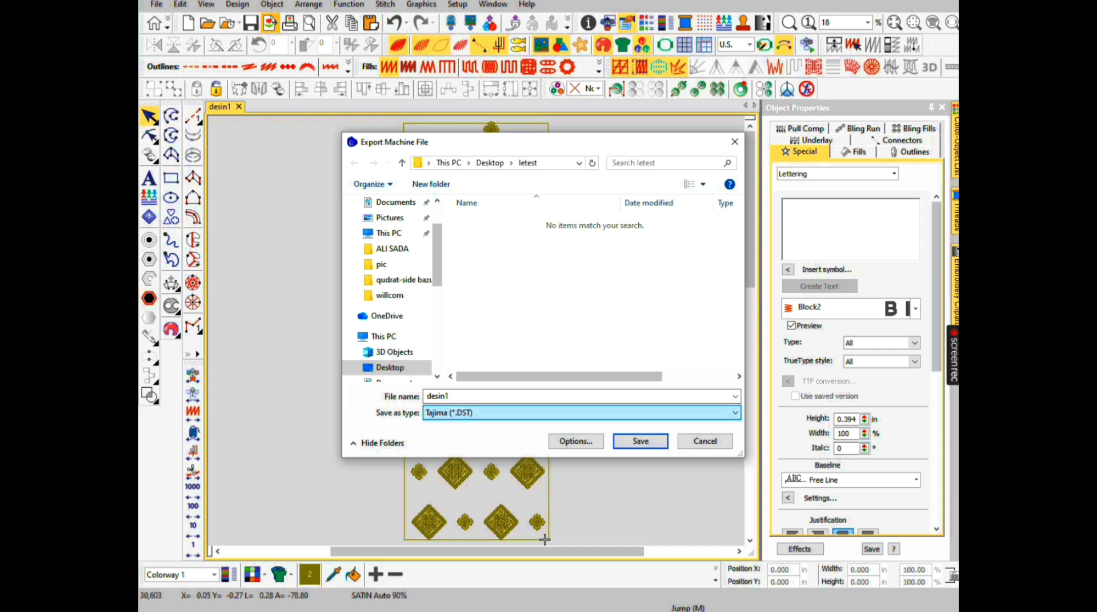
click(582, 412)
scroll(582, 197, up, 3)
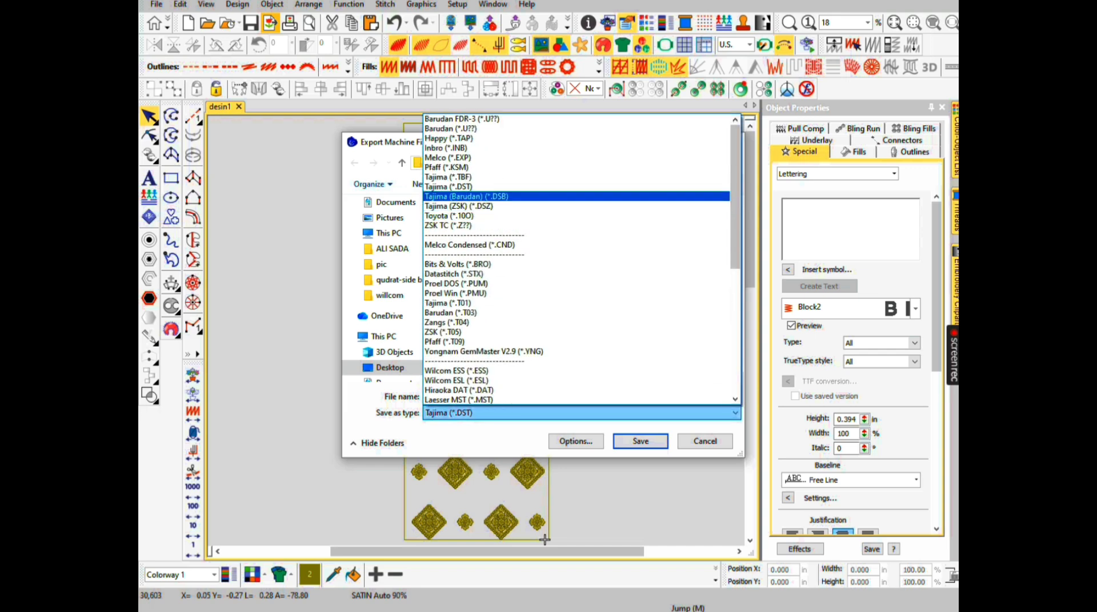
click(582, 187)
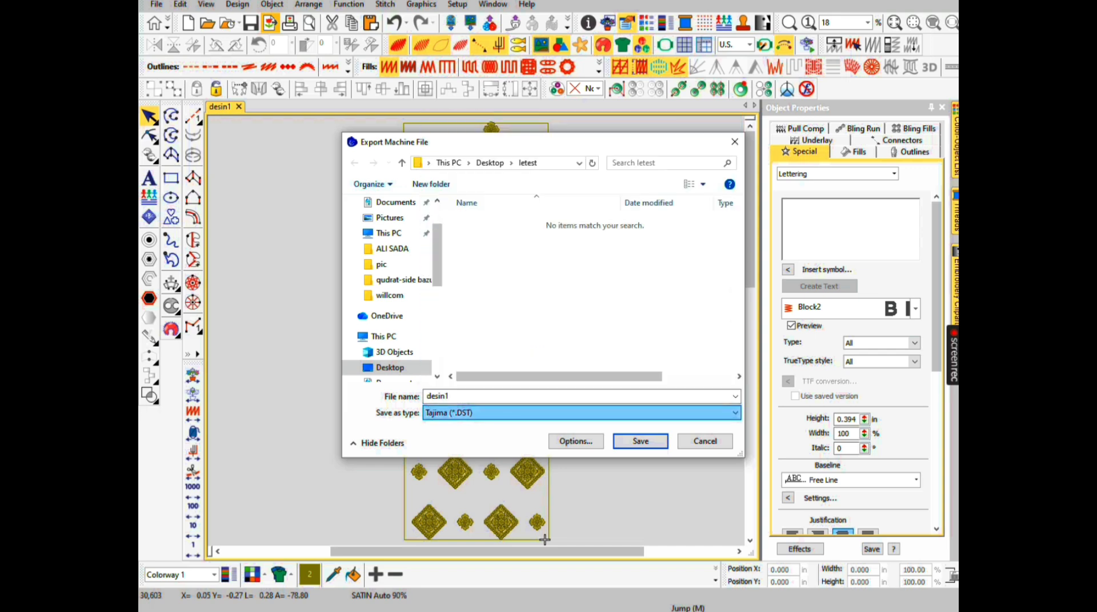
click(640, 441)
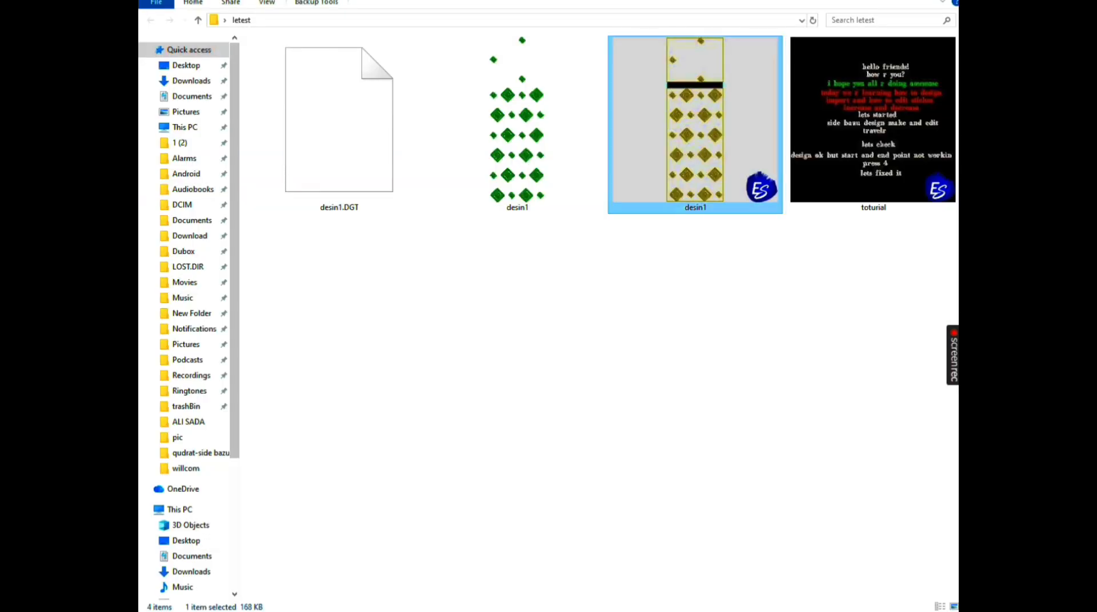
- In File Explorer's letest folder, delete desin1.DGT and rename the exported machine file to "desin1dst give machine"
click(339, 123)
key(Delete)
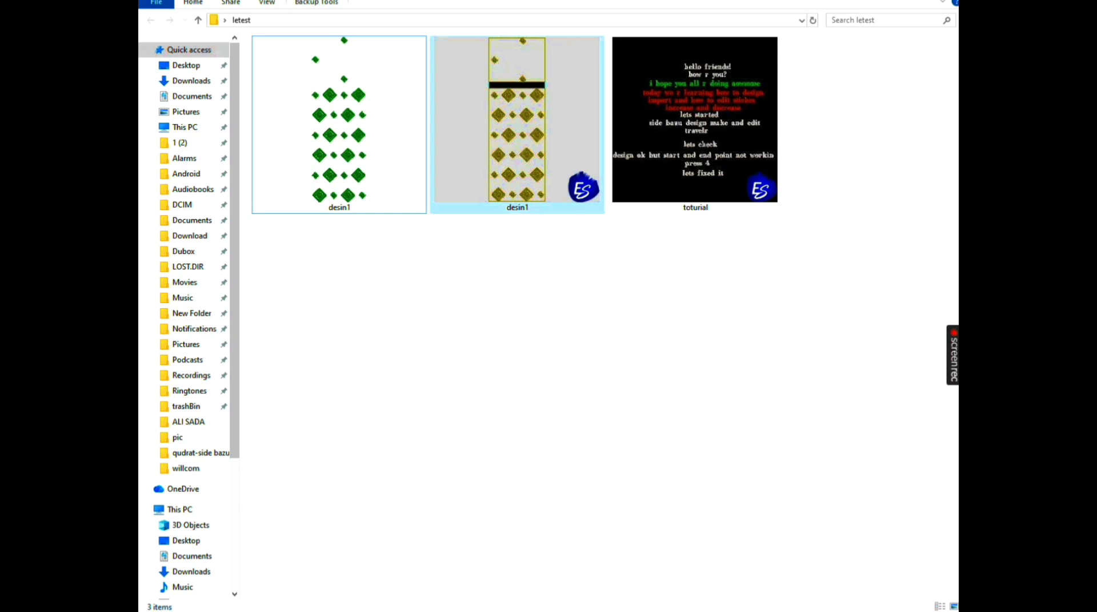
click(355, 125)
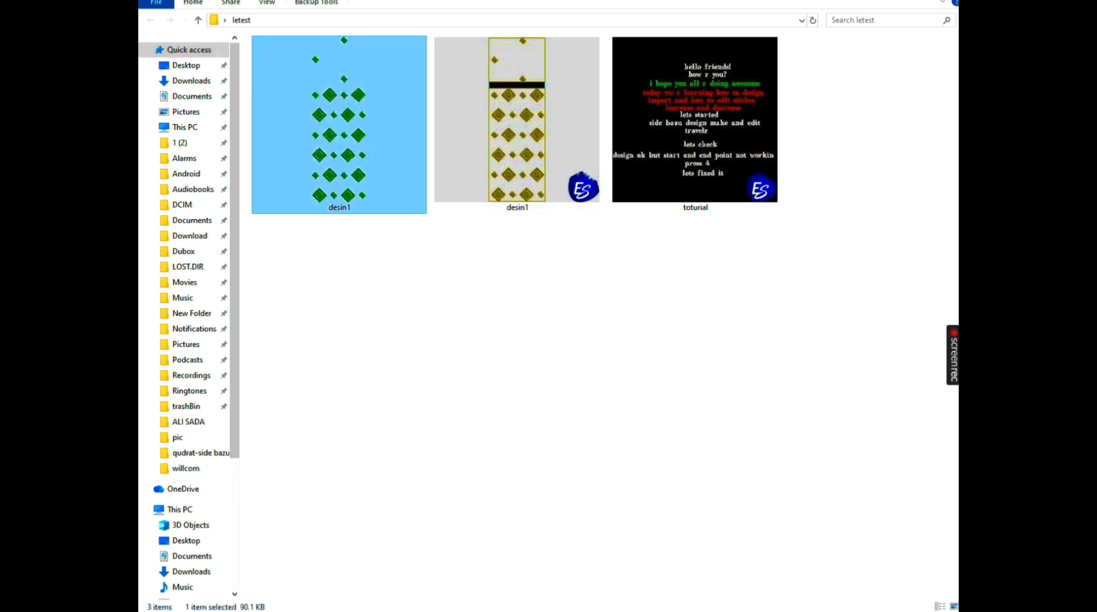
key(F2)
key(End)
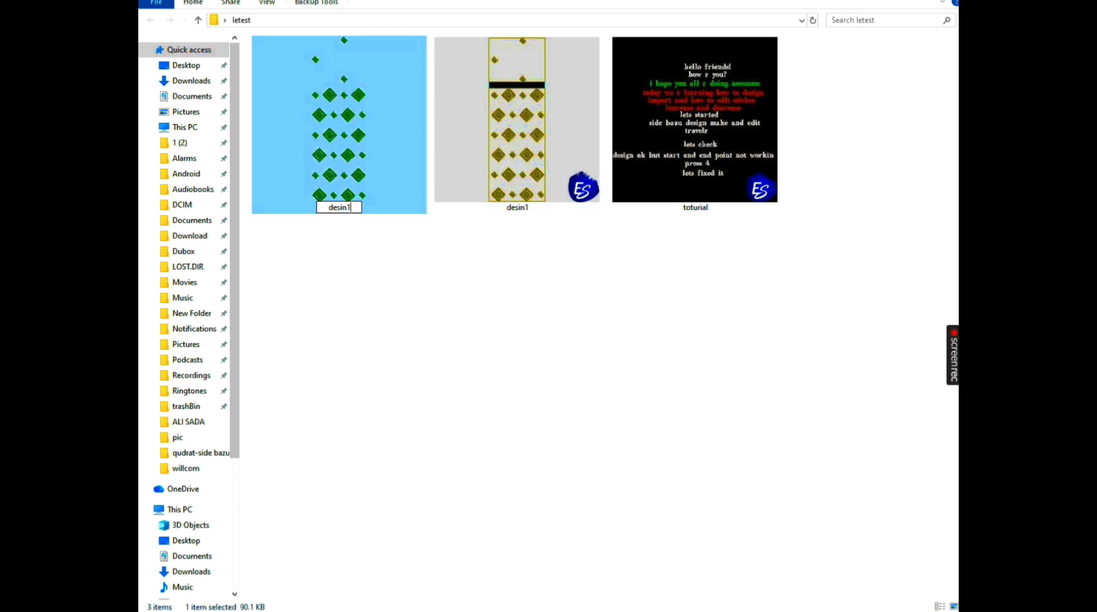
text(.dst)
text( give)
text( ma)
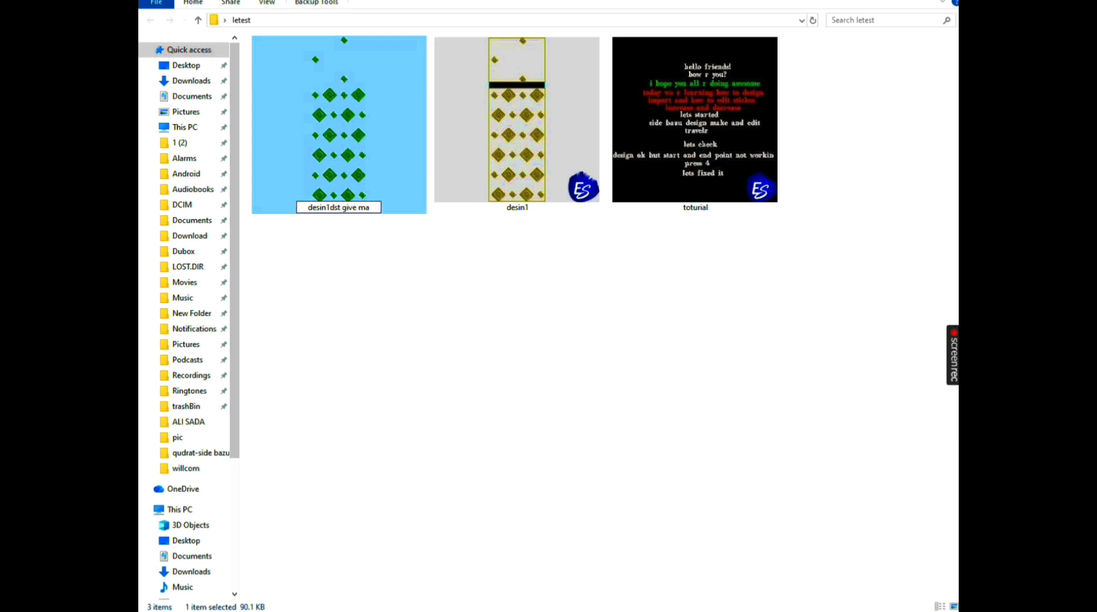
text(chine)
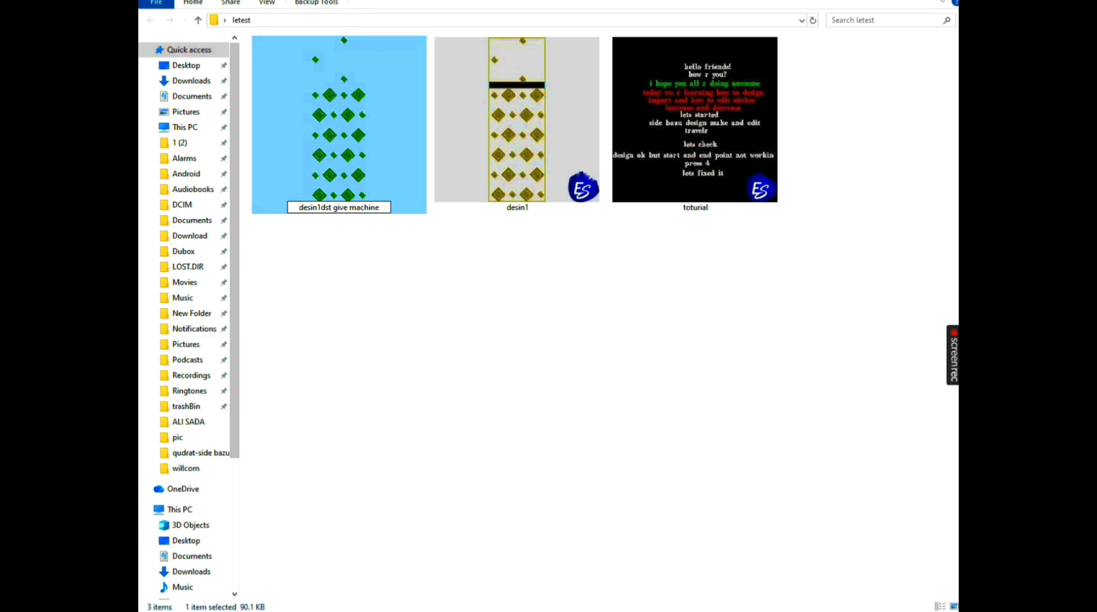
key(Return)
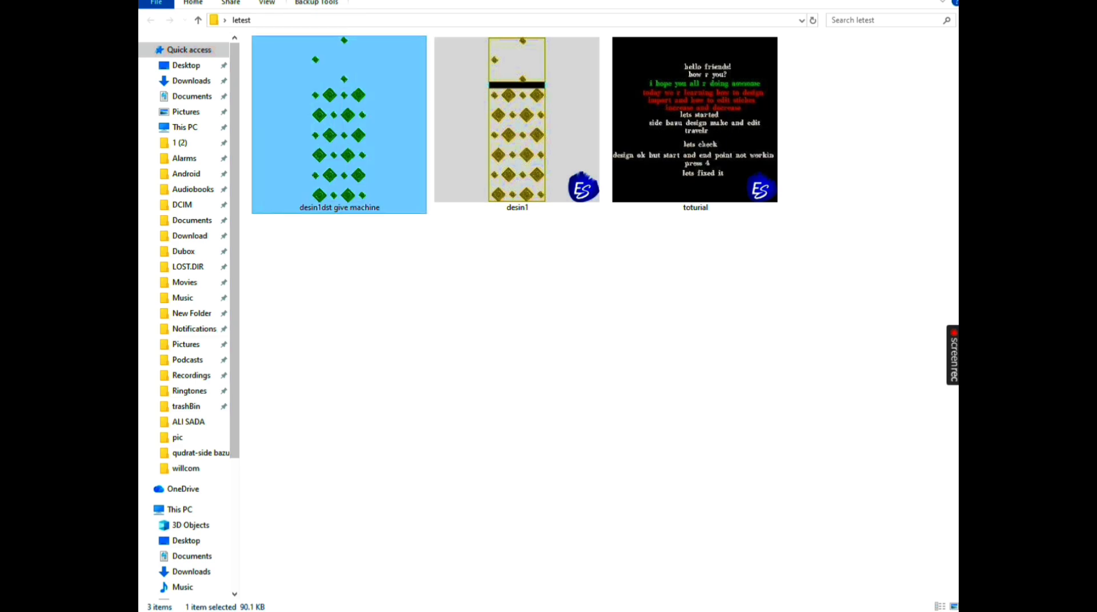
click(549, 355)
click(695, 126)
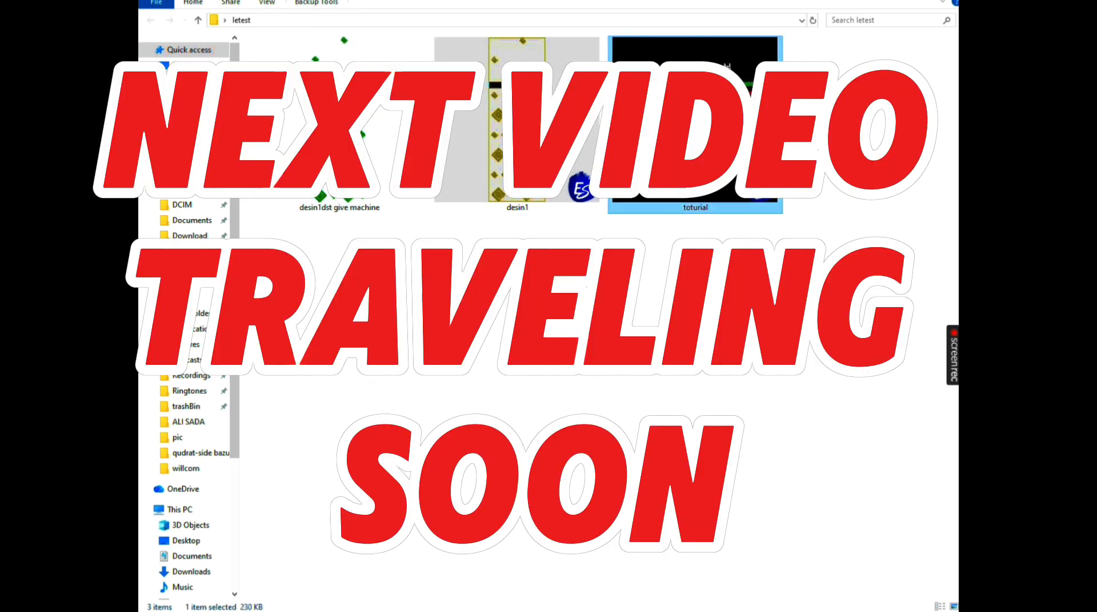